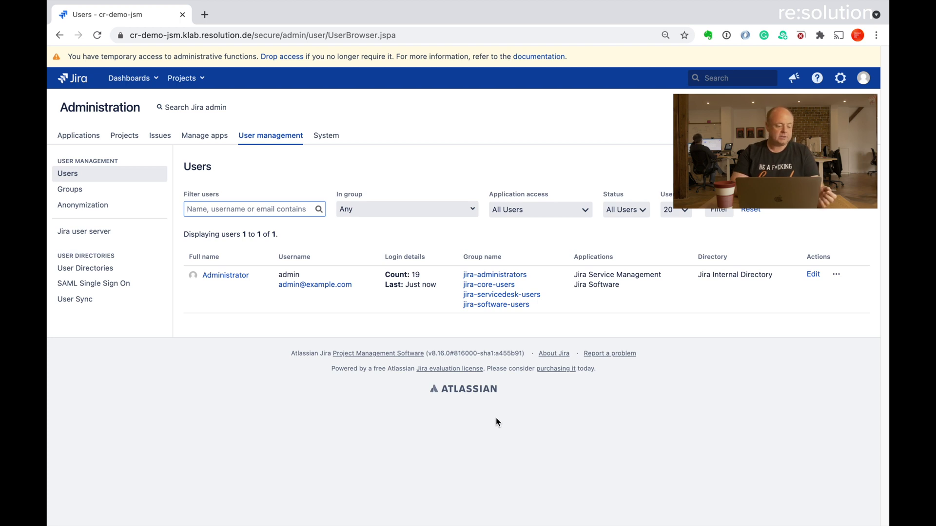
- Open the SAML Single Sign On configuration page in Jira's administration
left_click(126, 291)
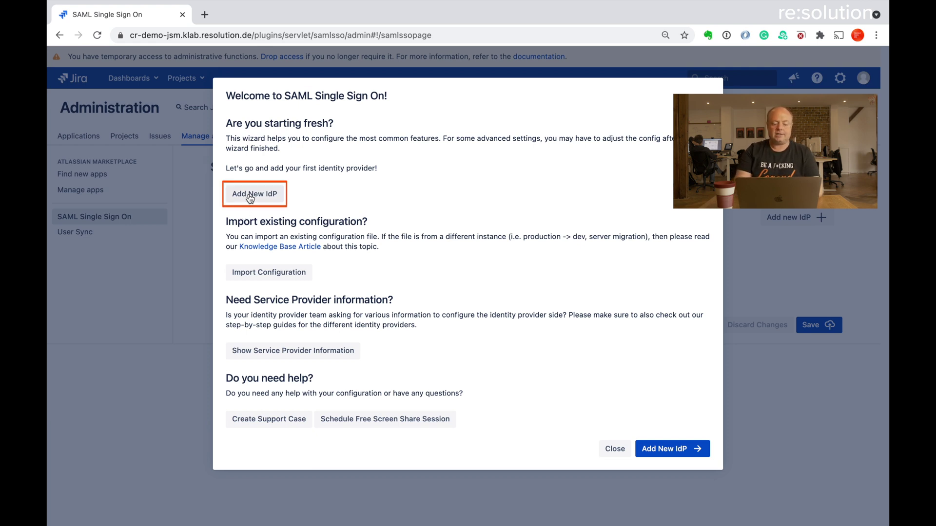
- Add a new Okta identity provider, copy its Single Sign-On URL, and switch to Okta
left_click(249, 194)
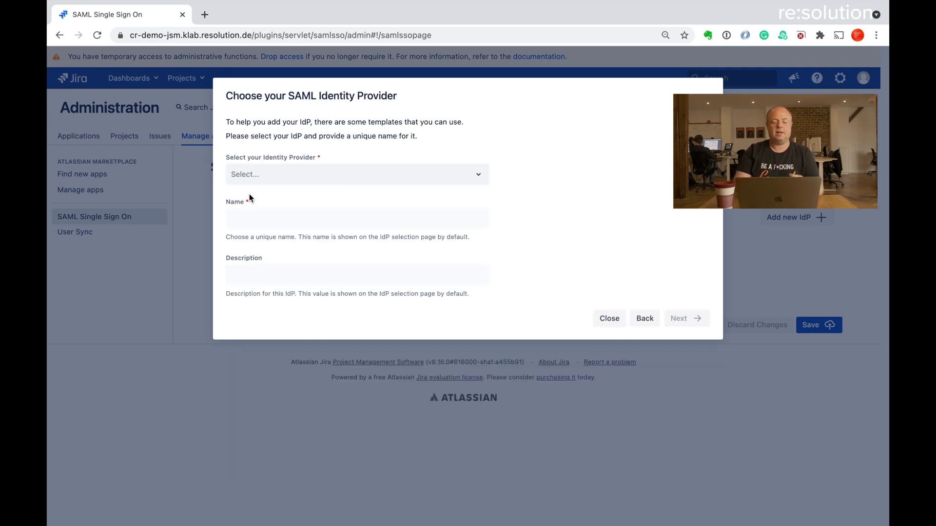
left_click(324, 174)
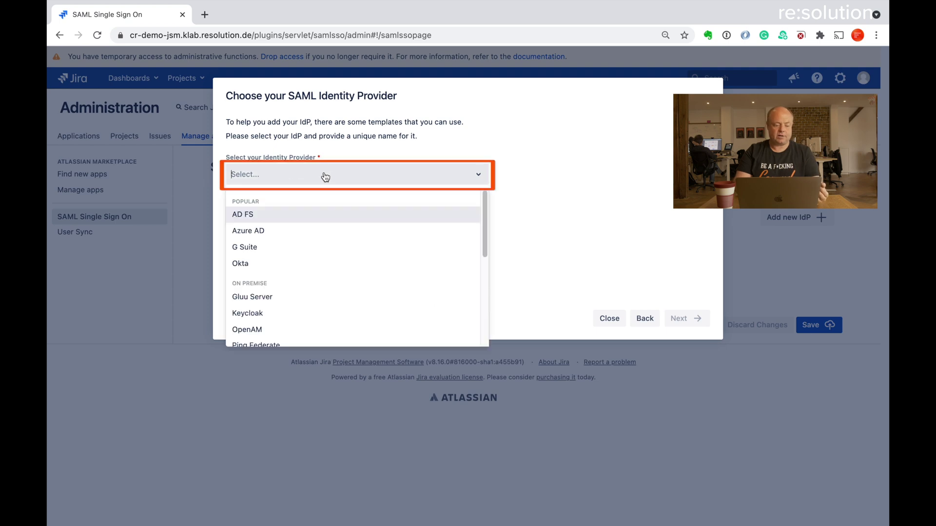
left_click(268, 262)
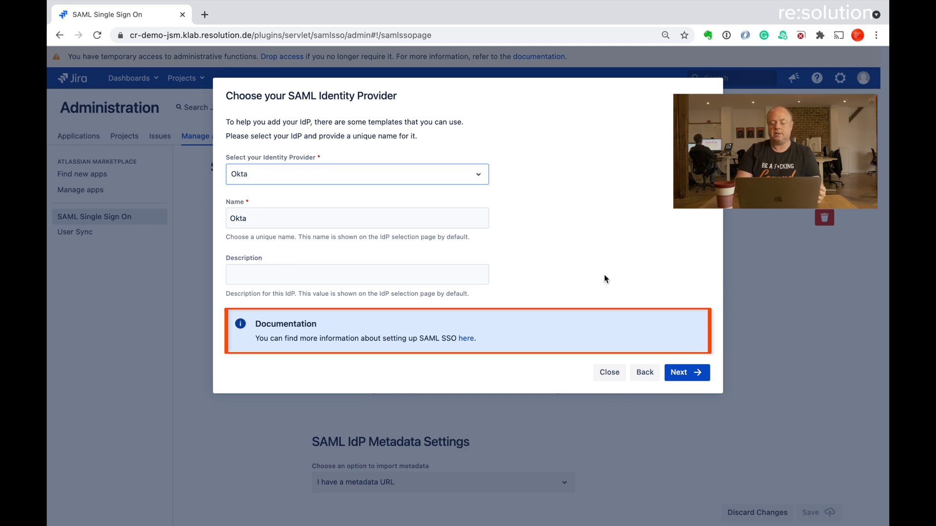
left_click(674, 374)
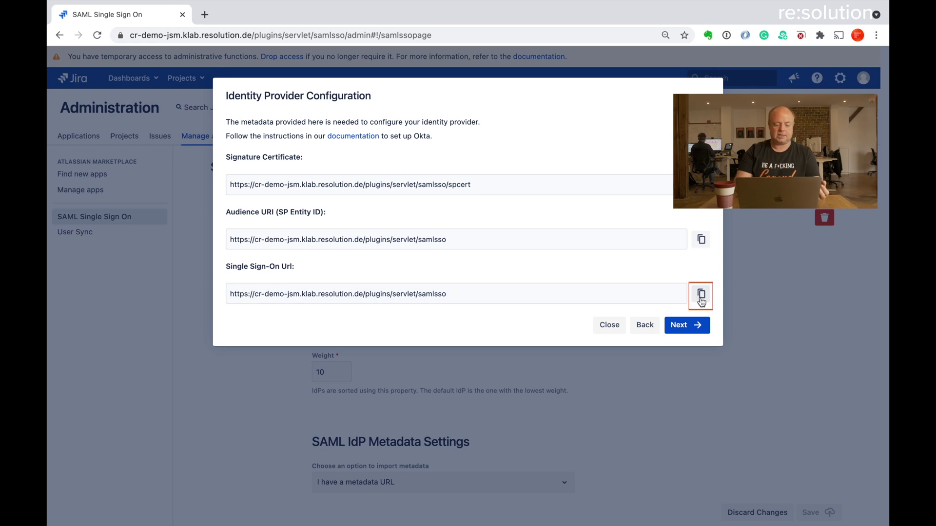
left_click(700, 295)
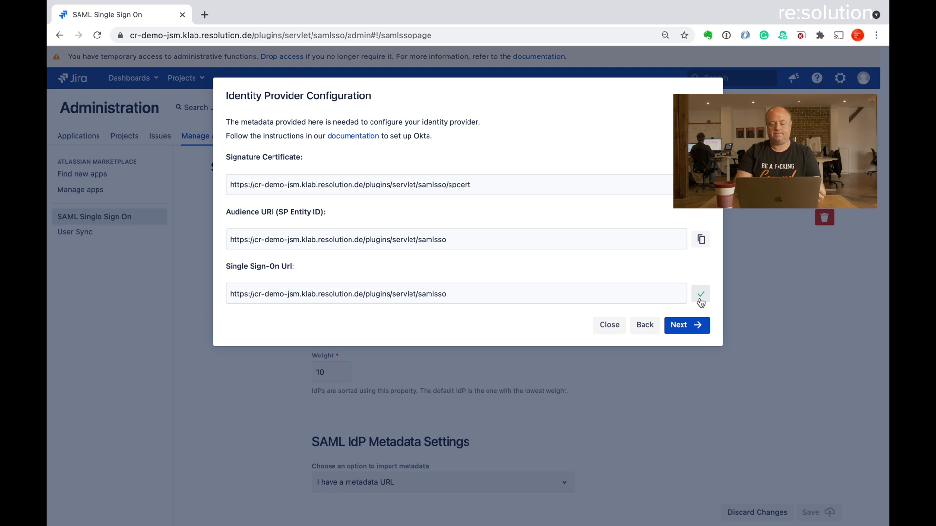
key("ctrl+Right")
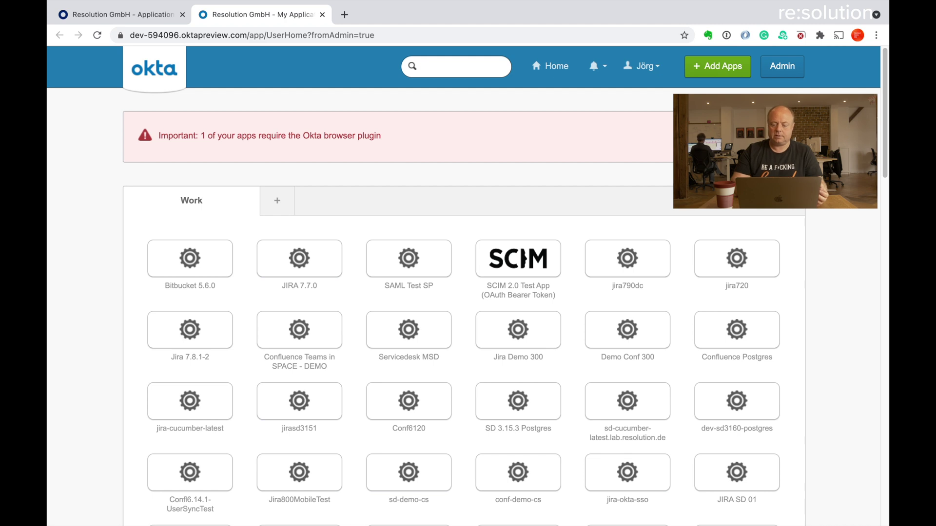
- From the admin console's Applications list, create a new SAML 2.0 app integration
left_click(787, 71)
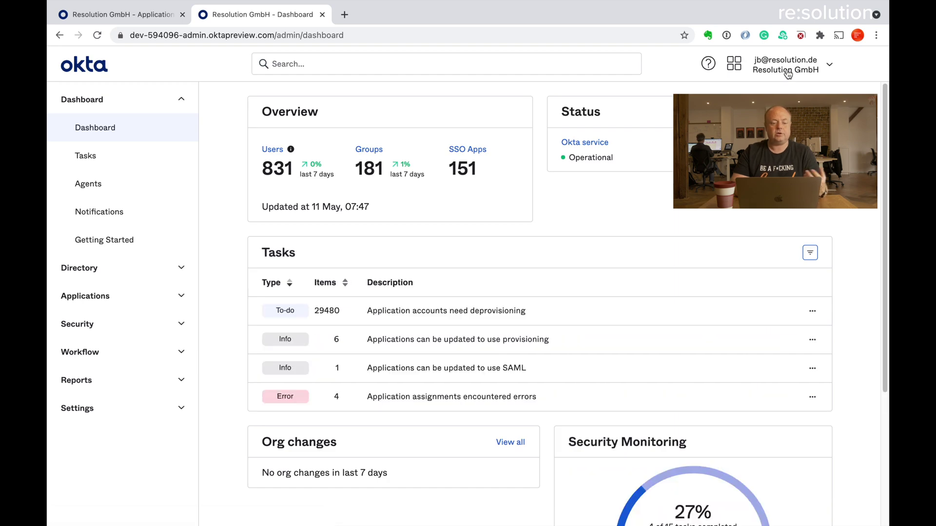
left_click(183, 297)
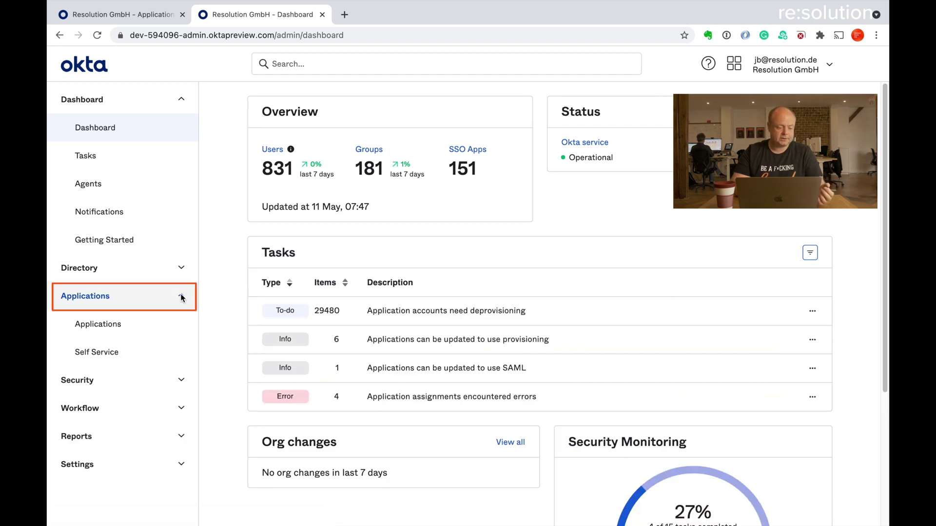
left_click(131, 325)
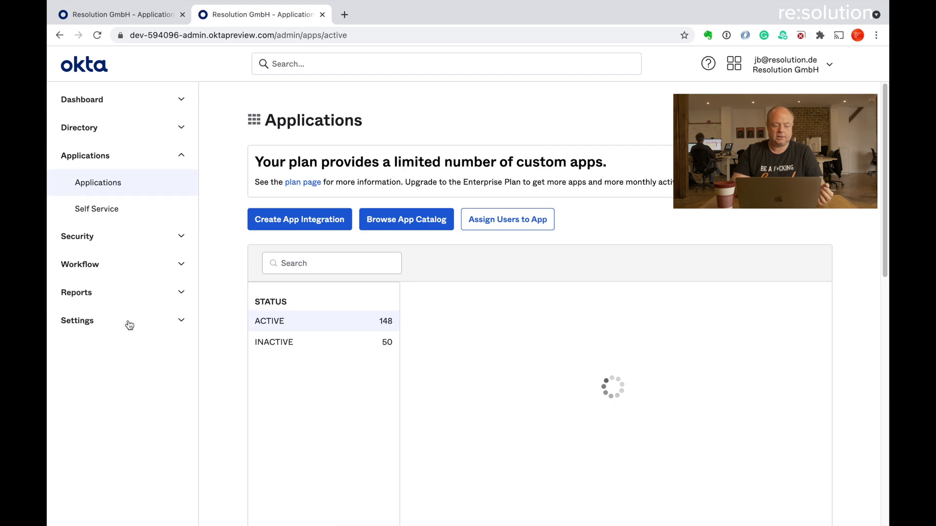
left_click(277, 223)
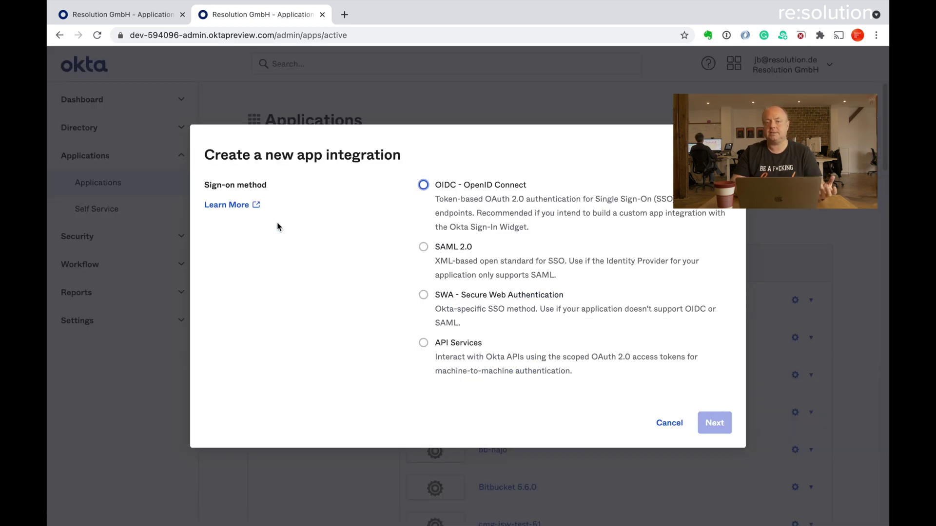
left_click(423, 246)
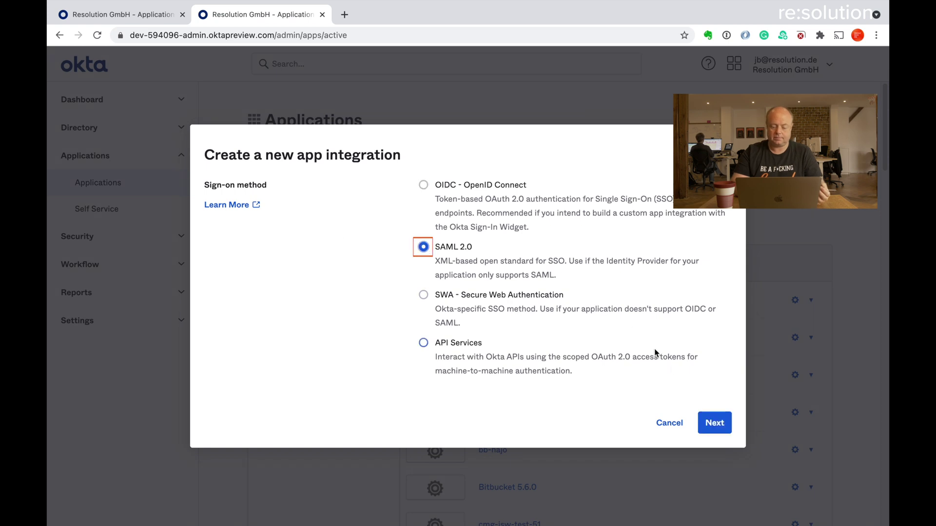
left_click(713, 422)
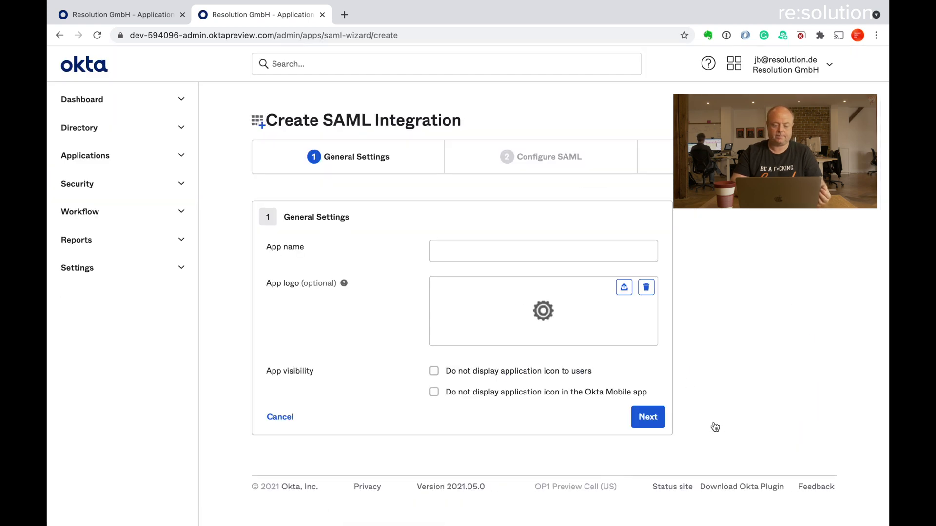
- Name the app 'cr-demo-jira' and continue to the SAML configuration step
left_click(519, 254)
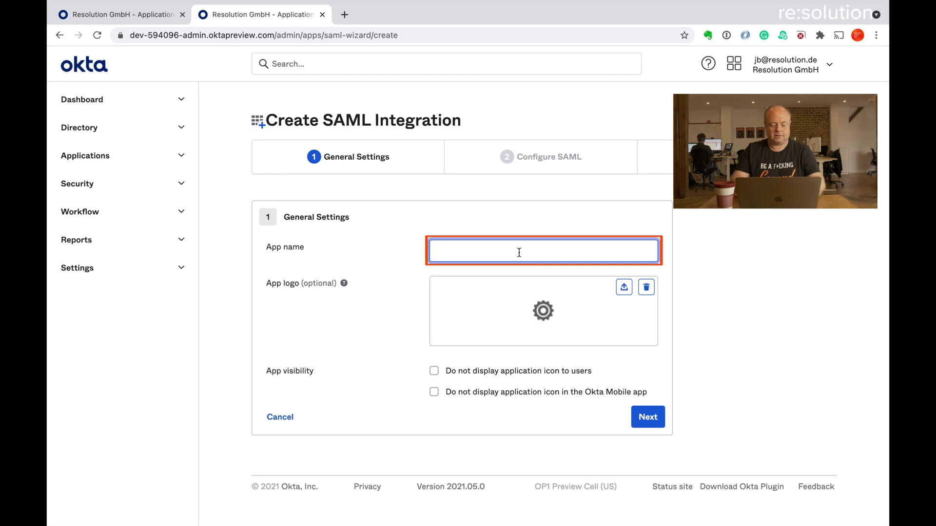
type("cr.-")
key("BackSpace")
key("BackSpace")
type("-lo")
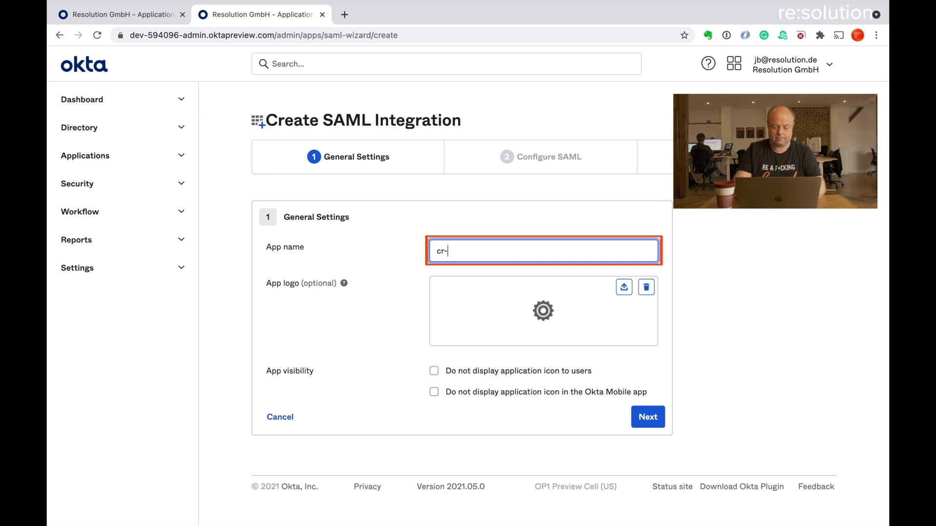
key("BackSpace")
key("BackSpace")
type("demo-jira")
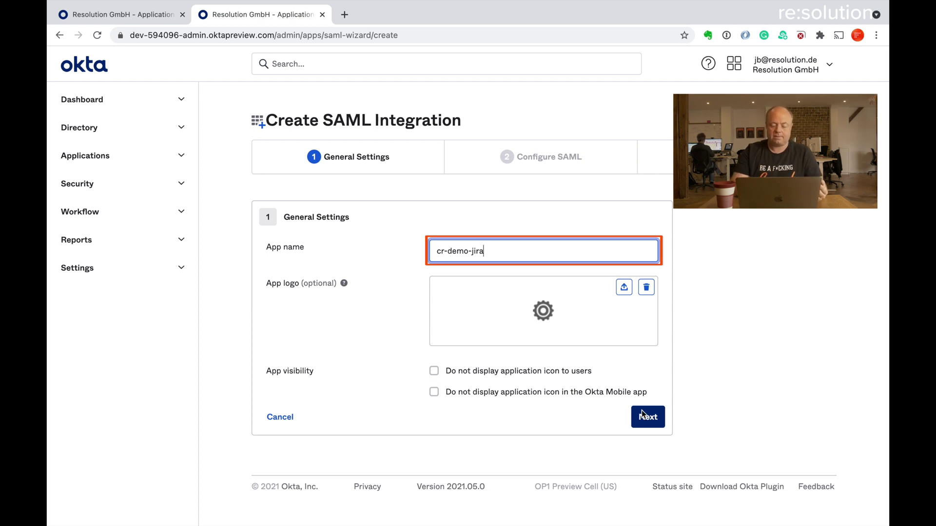
left_click(648, 418)
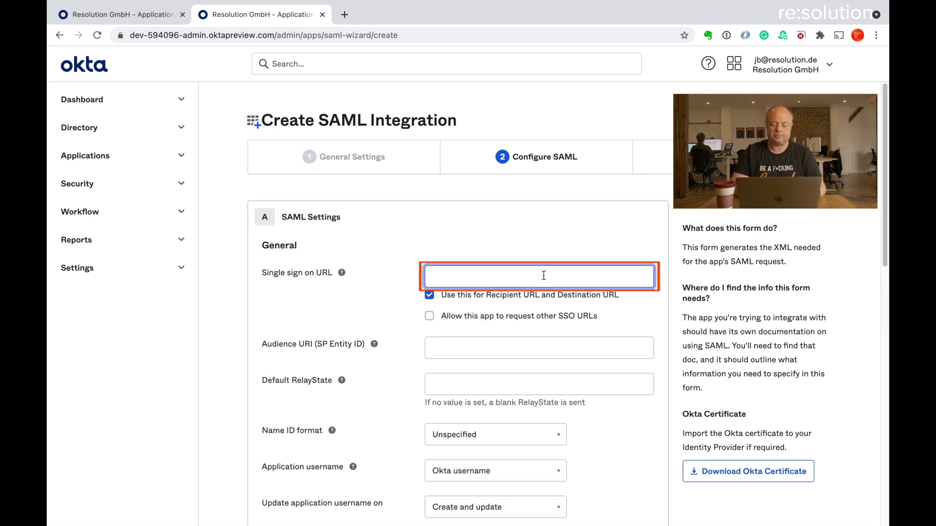
- Paste Jira's SSO URL into both the Single sign on URL and Audience URI fields
key("super+v")
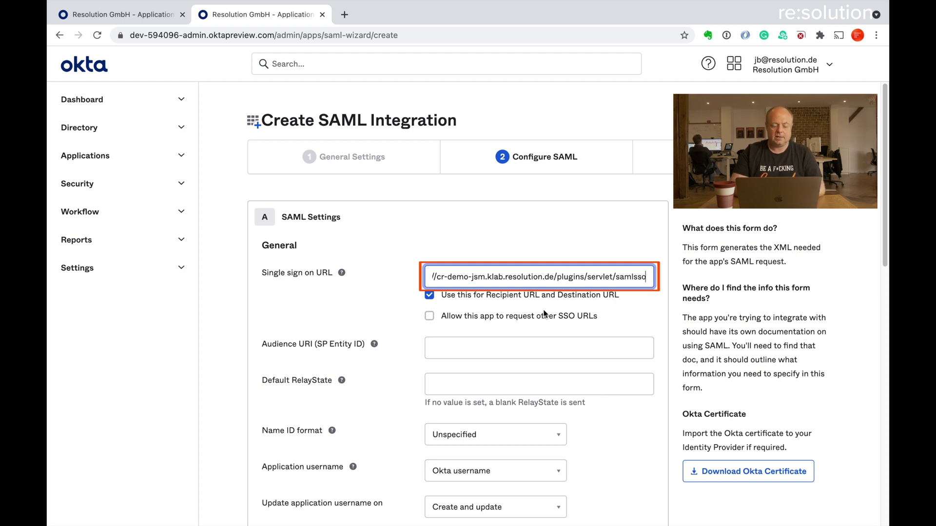
left_click(534, 352)
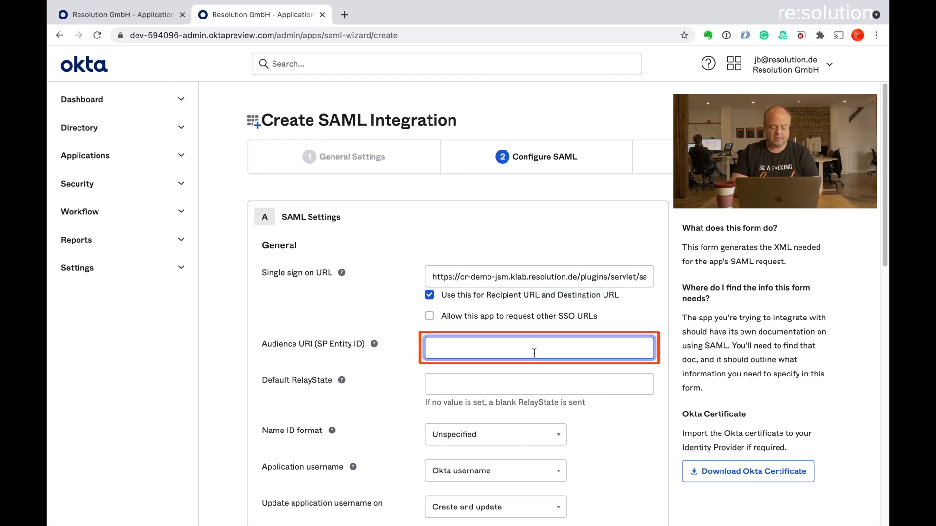
key("super+v")
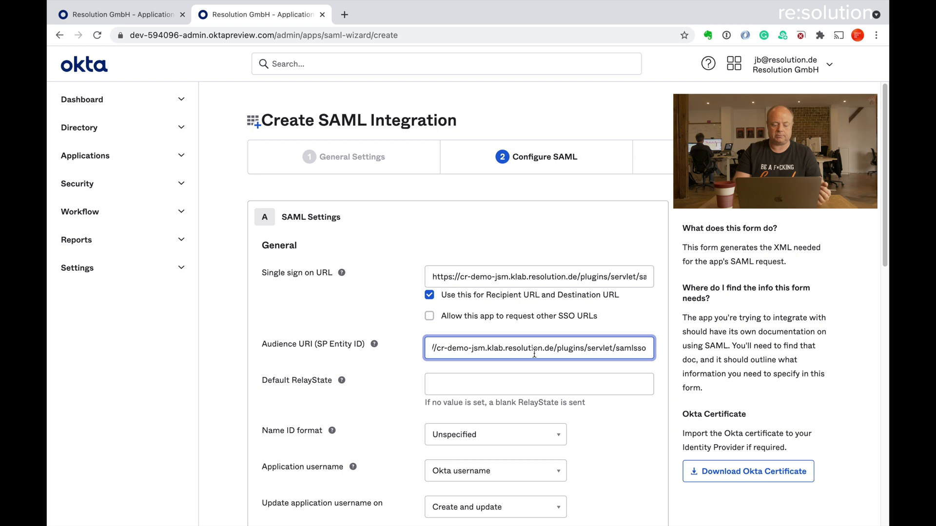
scroll(606, 422, "down", 4)
scroll(606, 421, "down", 3)
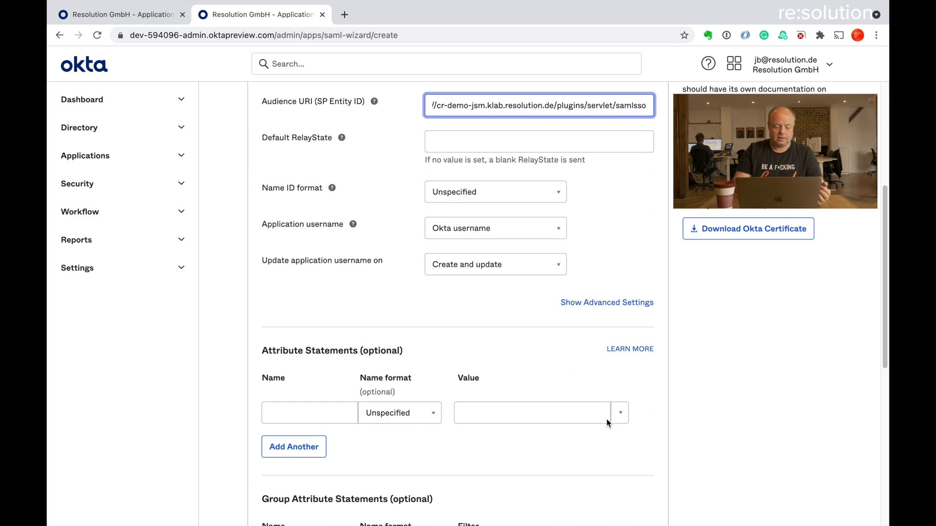
- Add attribute statements mapping 'first' to user.firstName and 'last' to user.lastName
left_click(335, 358)
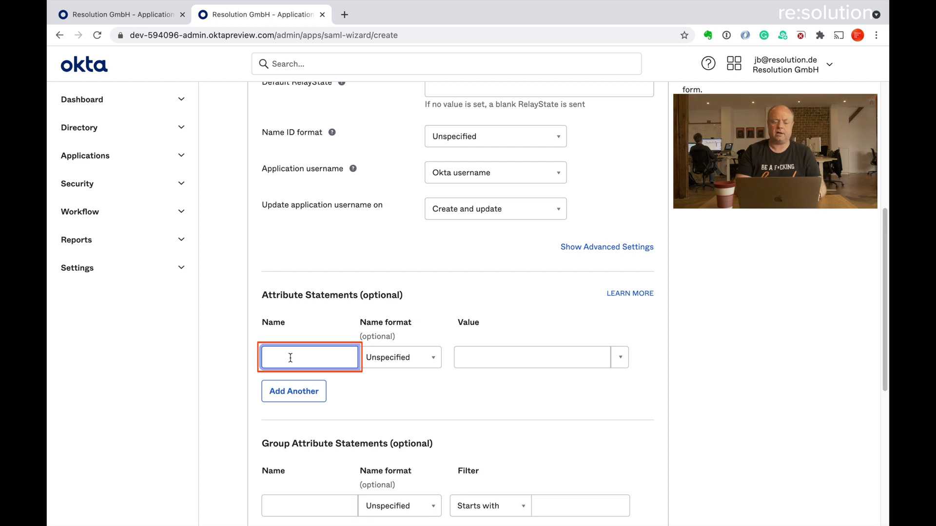
type("first")
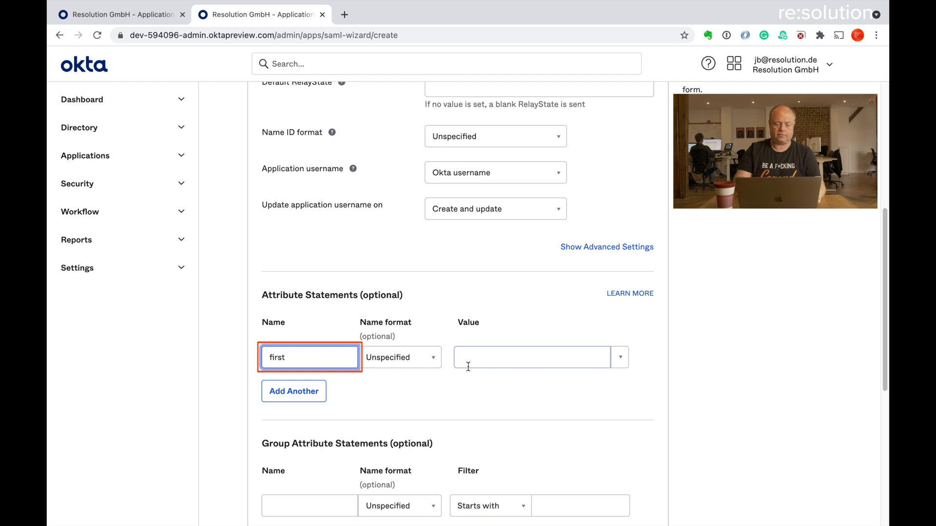
left_click(499, 364)
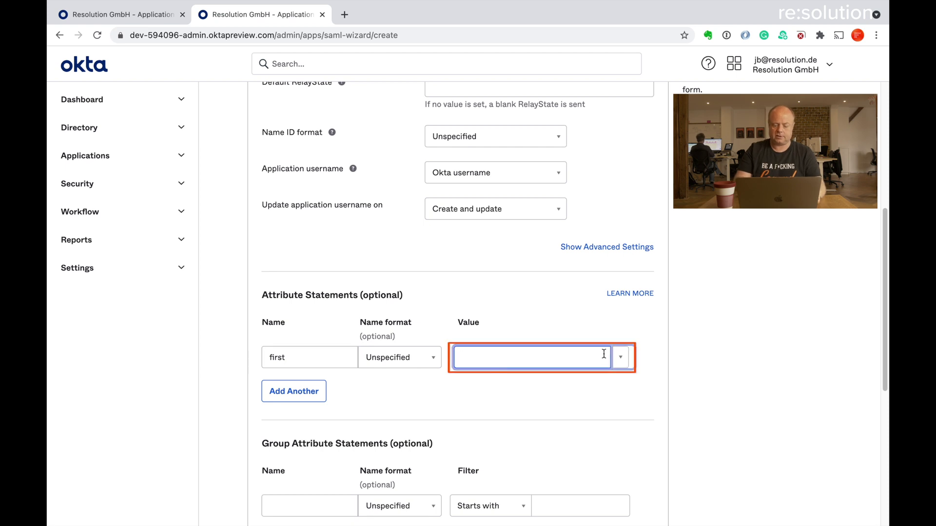
left_click(619, 358)
left_click(546, 383)
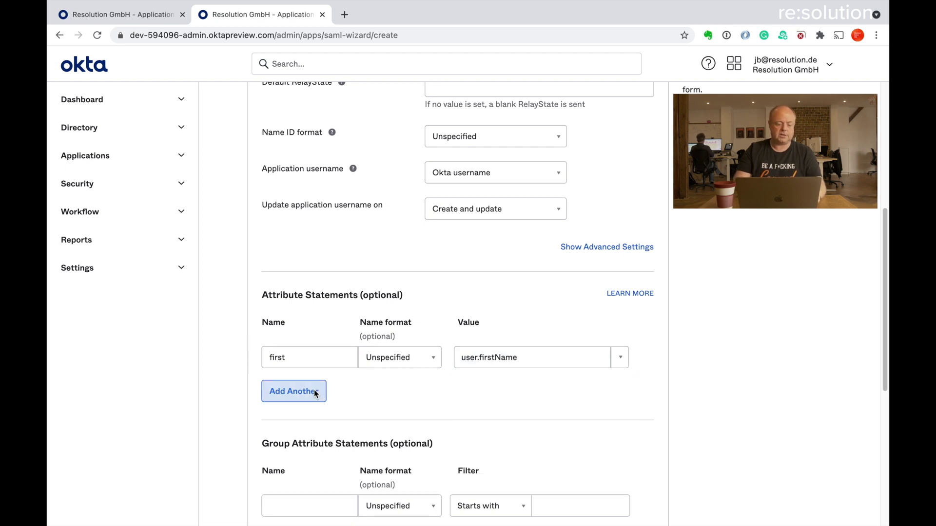
left_click(294, 391)
left_click(296, 391)
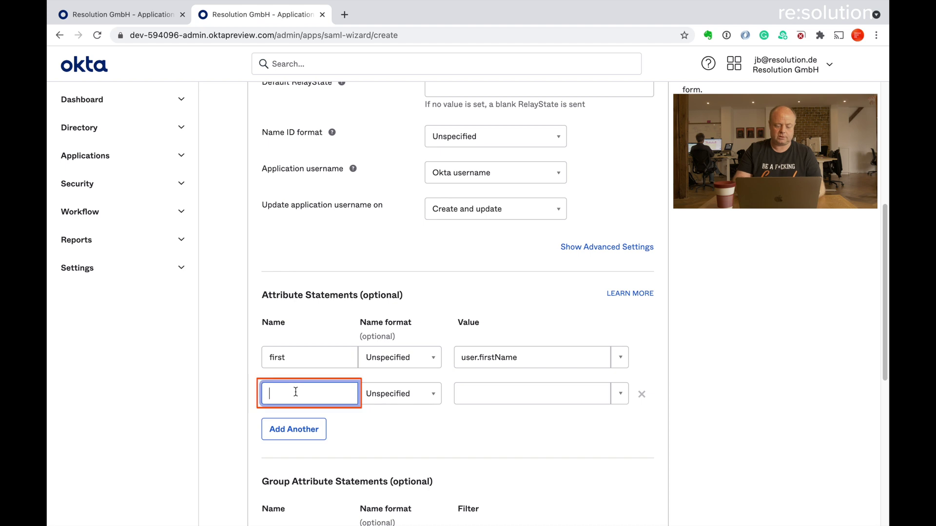
type("last")
left_click(619, 393)
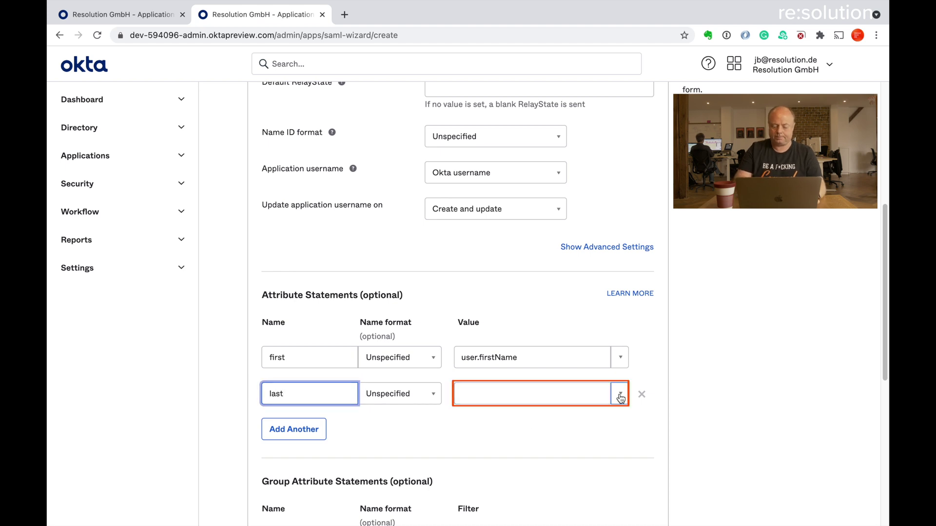
left_click(522, 437)
- Add a third attribute statement 'email' mapped to user.email
left_click(284, 429)
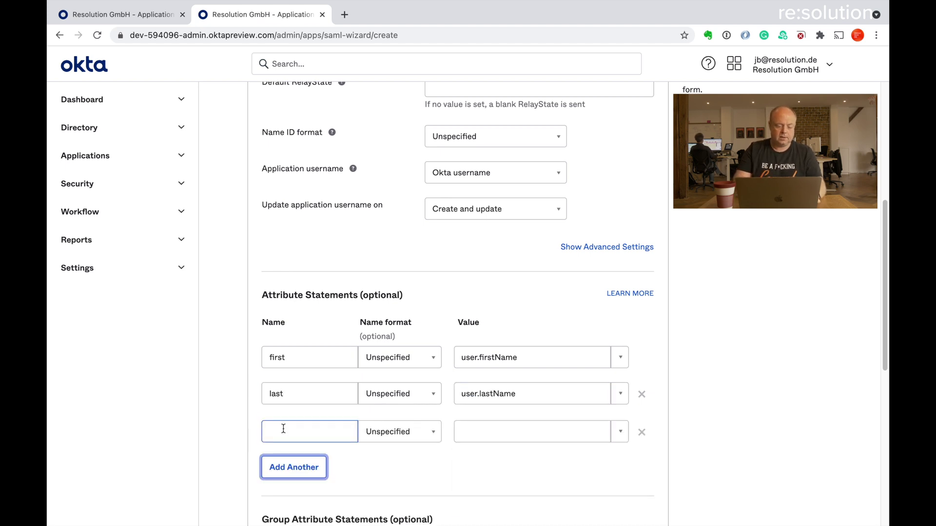
left_click(283, 429)
type("email")
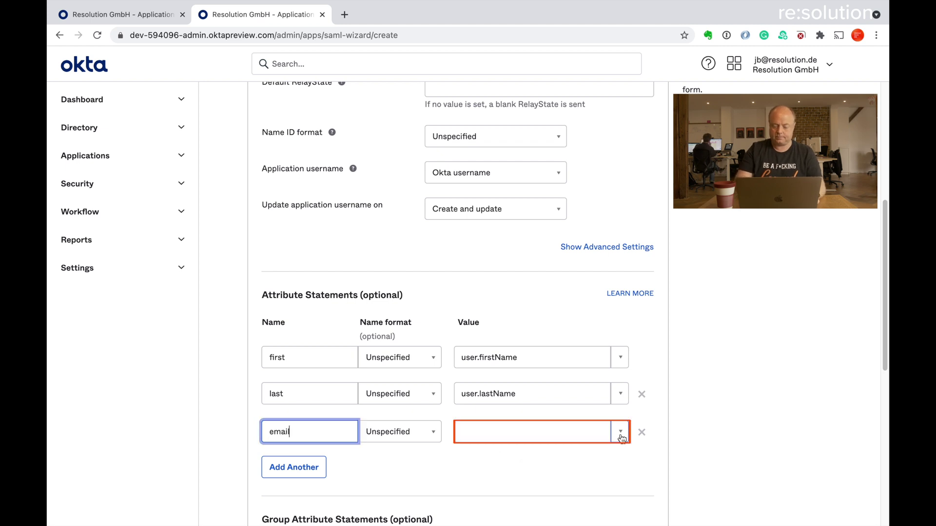
left_click(621, 433)
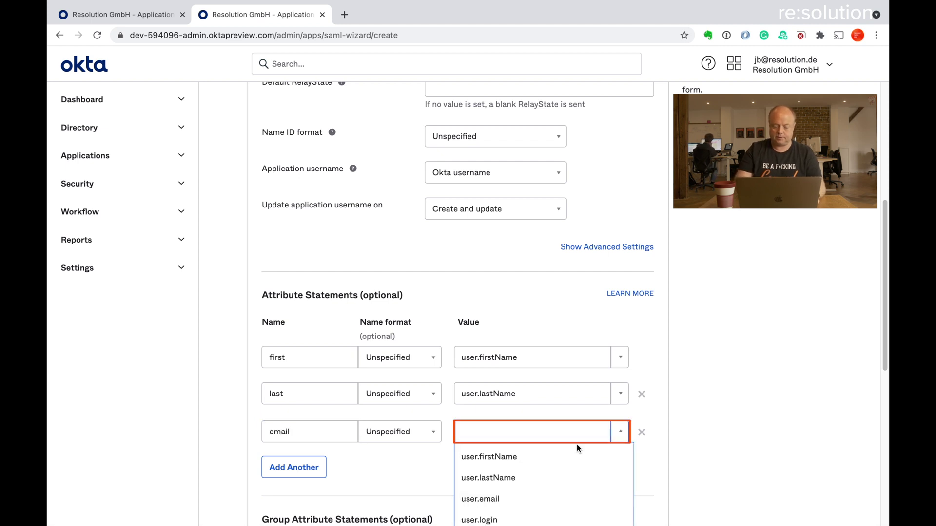
left_click(528, 507)
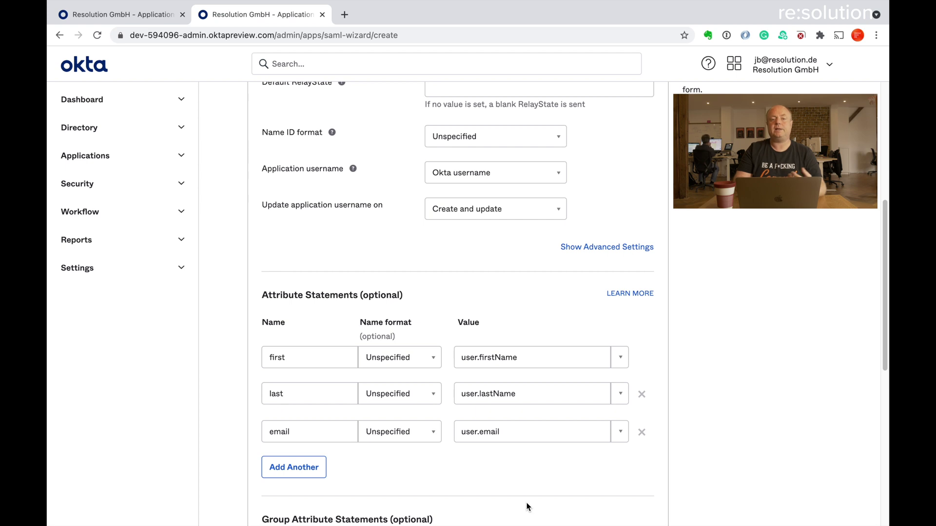
scroll(526, 504, "down", 1)
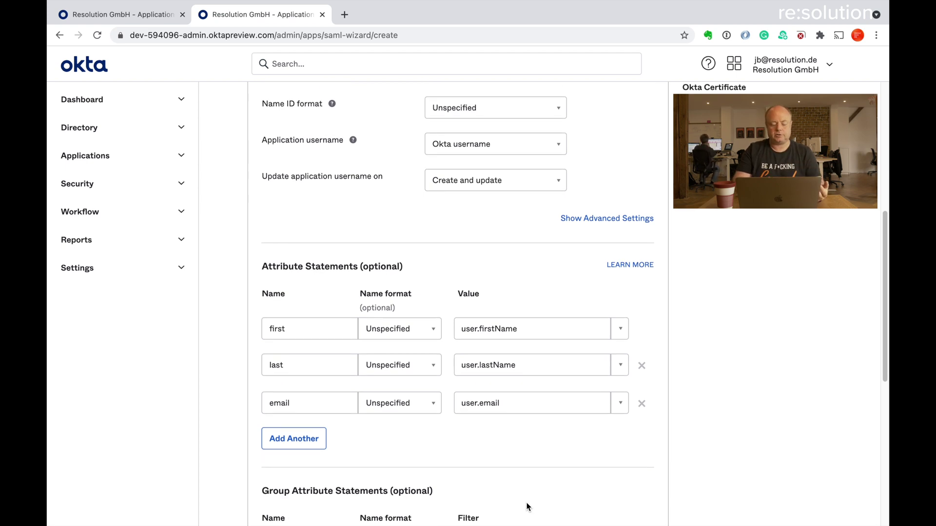
scroll(526, 502, "down", 5)
- Add a group attribute statement 'groups' with a Matches regex filter of .*
left_click(303, 349)
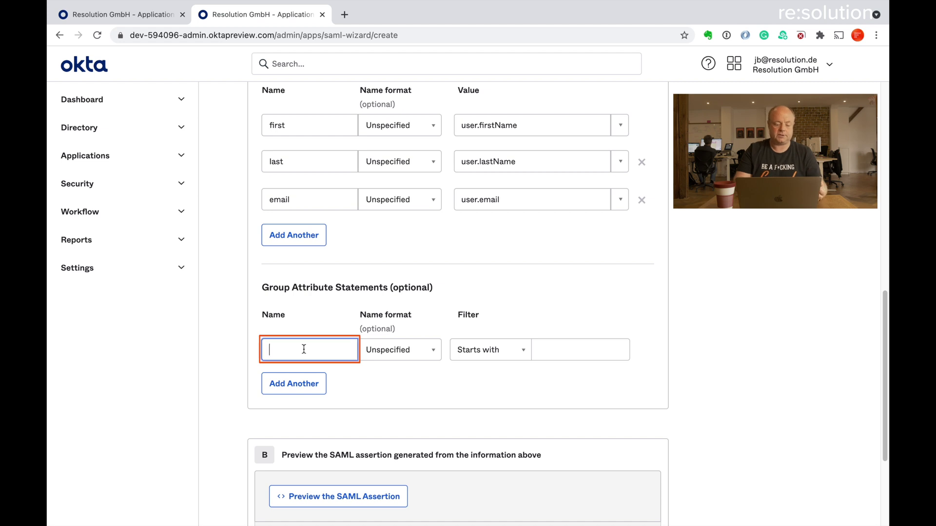
type("groups")
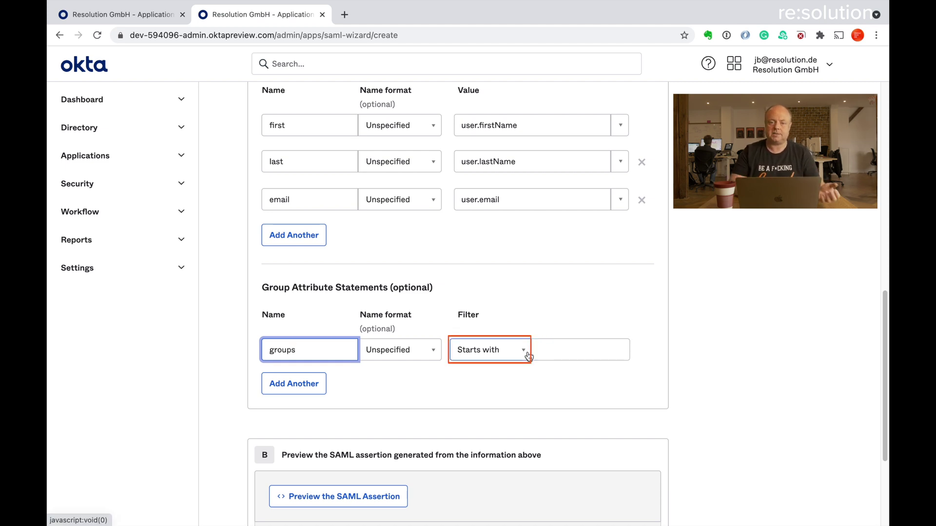
left_click(528, 355)
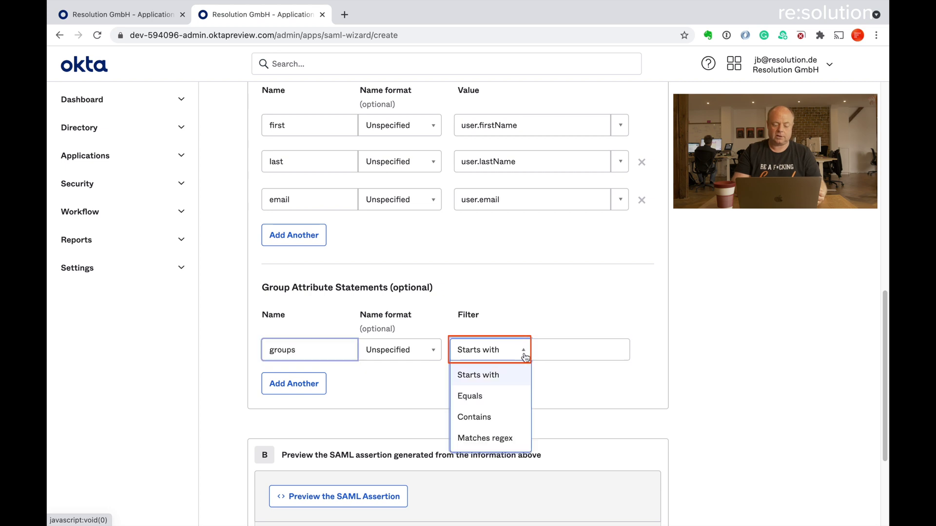
left_click(496, 437)
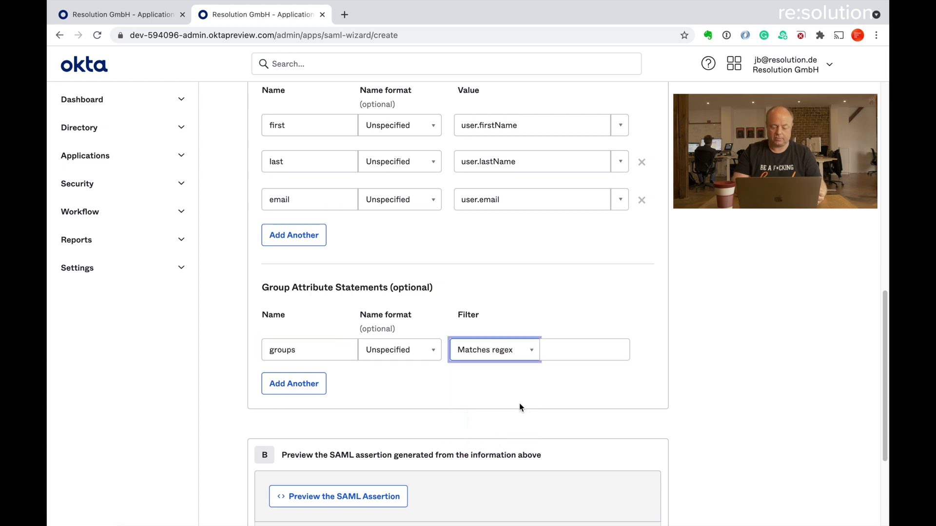
left_click(566, 345)
type(".*")
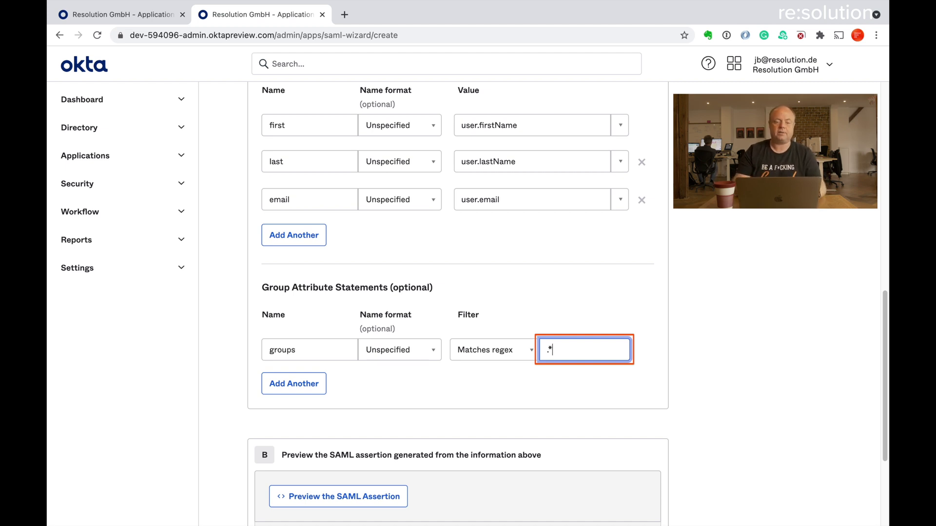
scroll(570, 393, "down", 3)
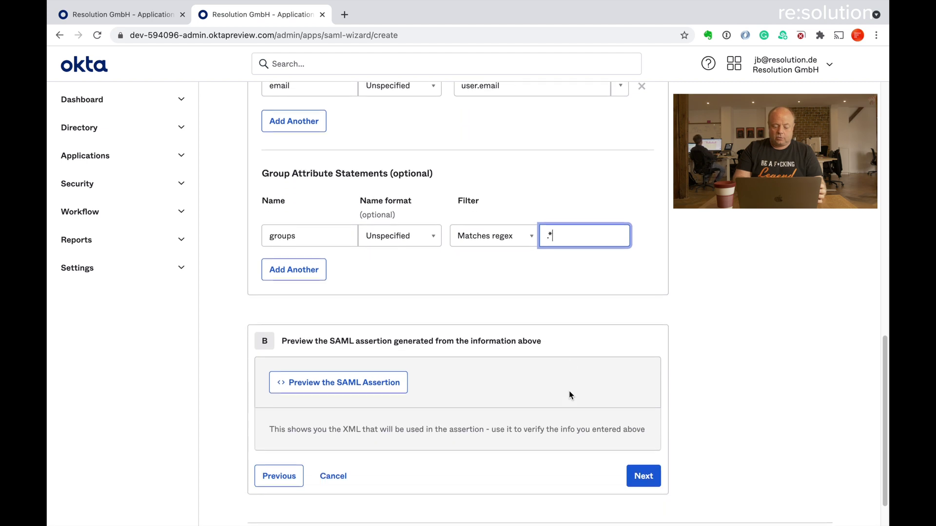
- Mark cr-demo-jira as an Okta customer's internal app and finish creating it
left_click(641, 476)
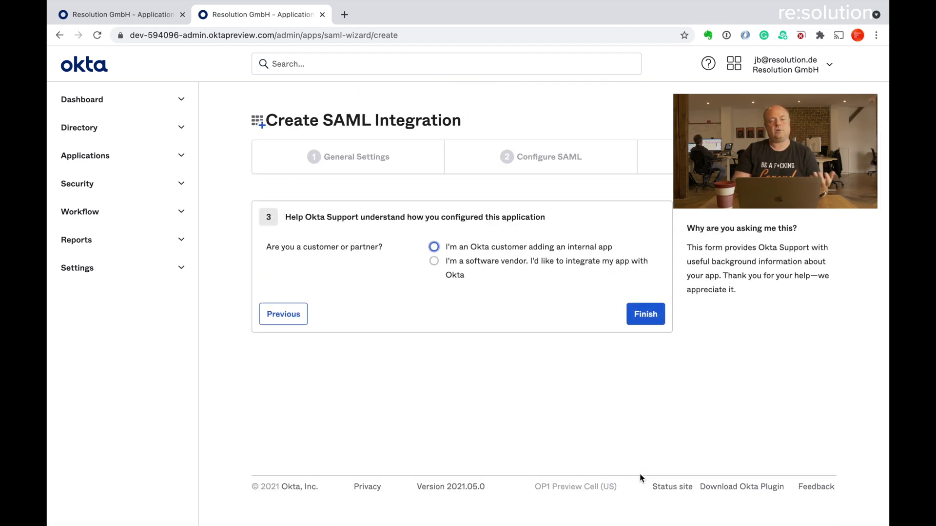
left_click(434, 247)
scroll(592, 318, "down", 5)
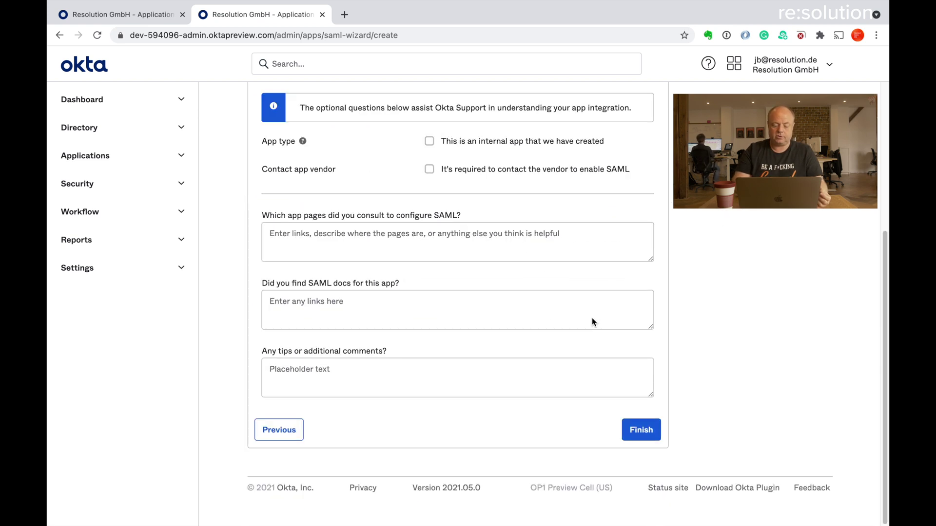
left_click(641, 431)
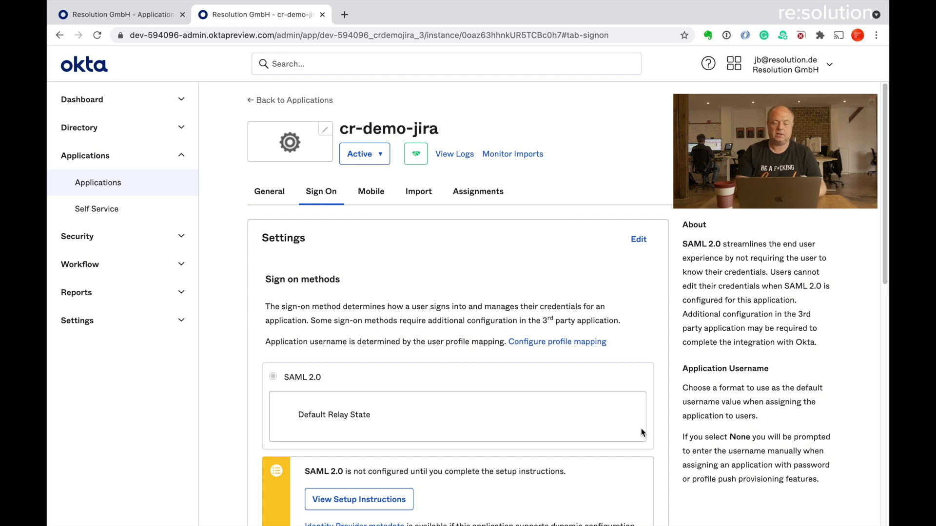
- Copy the link address of the Identity Provider metadata on the Sign On tab
scroll(641, 431, "down", 2)
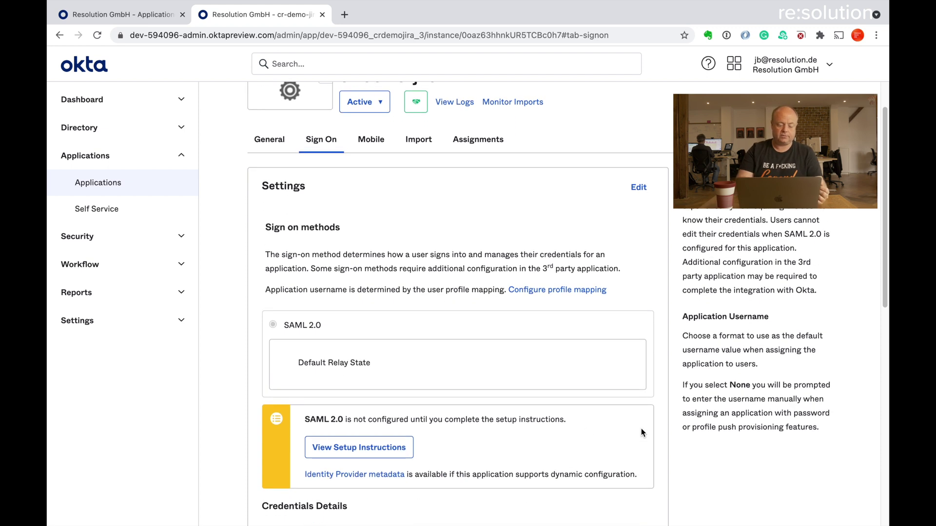
right_click(352, 481)
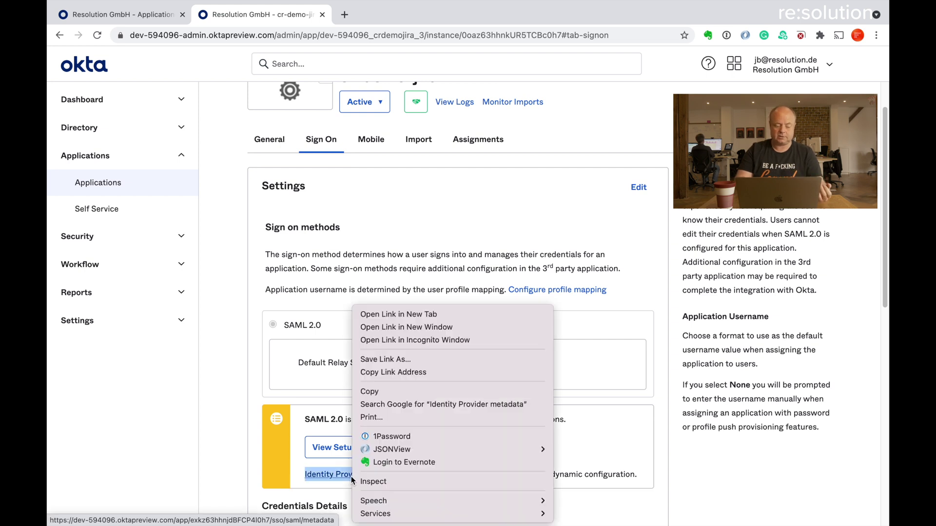
left_click(399, 372)
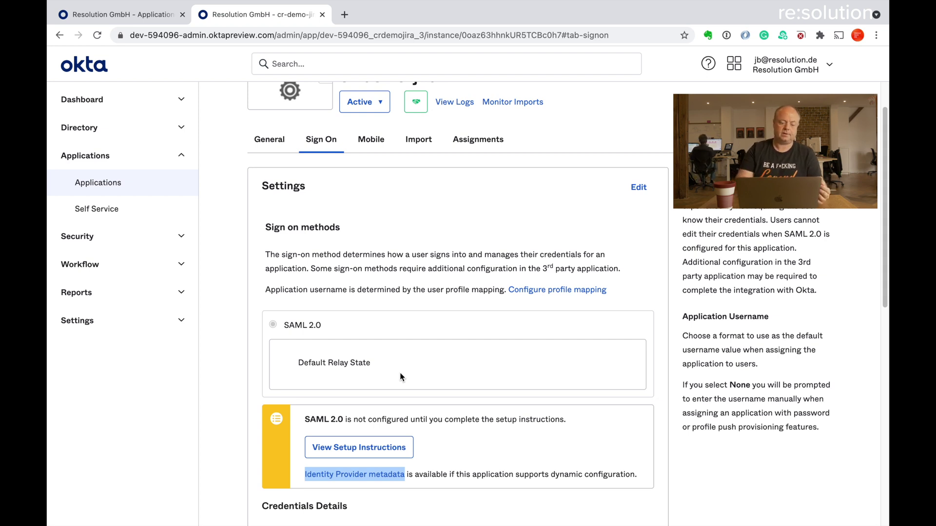
- Assign cr-demo-jira to the Everyone group from the Assignments tab's Groups view
left_click(489, 140)
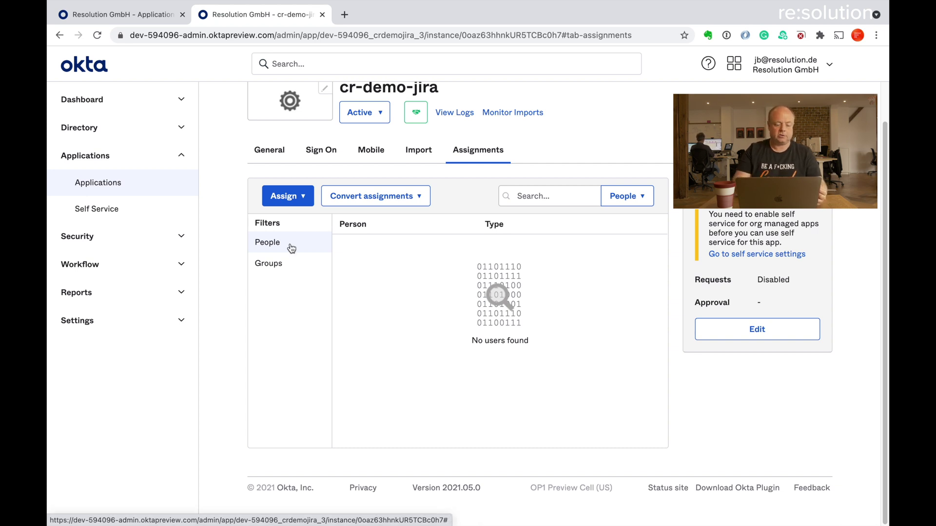
left_click(268, 263)
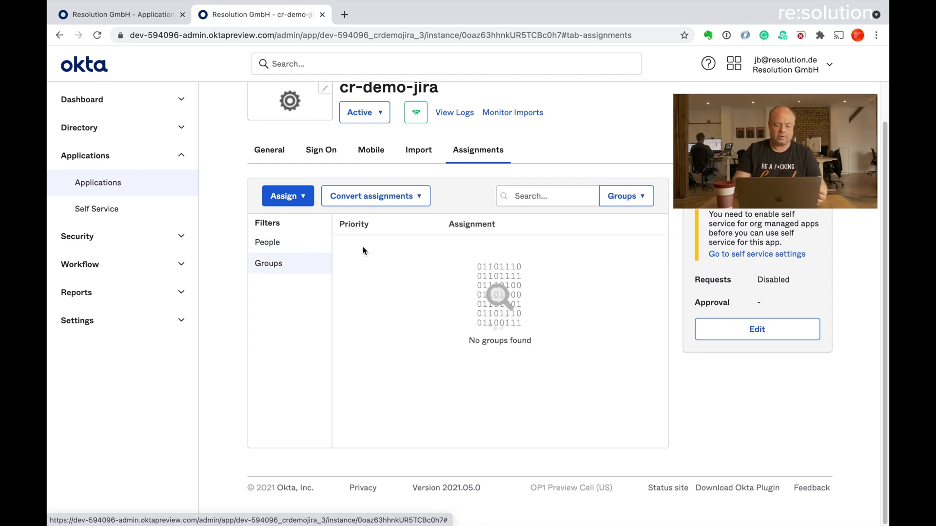
left_click(299, 196)
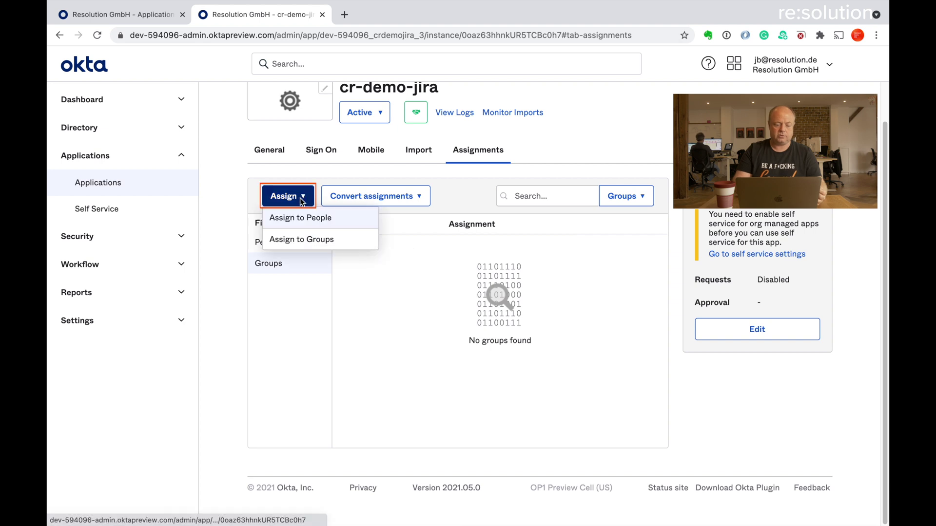
left_click(298, 240)
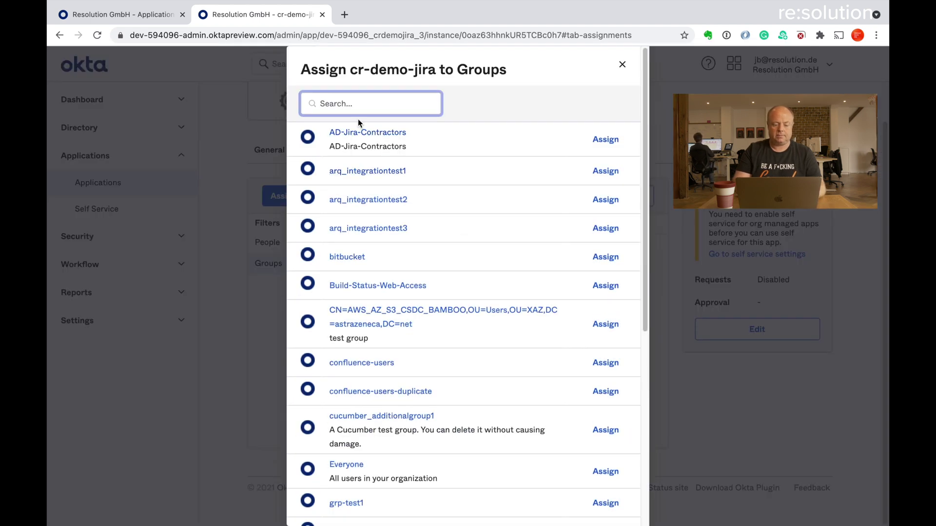
type("Ever")
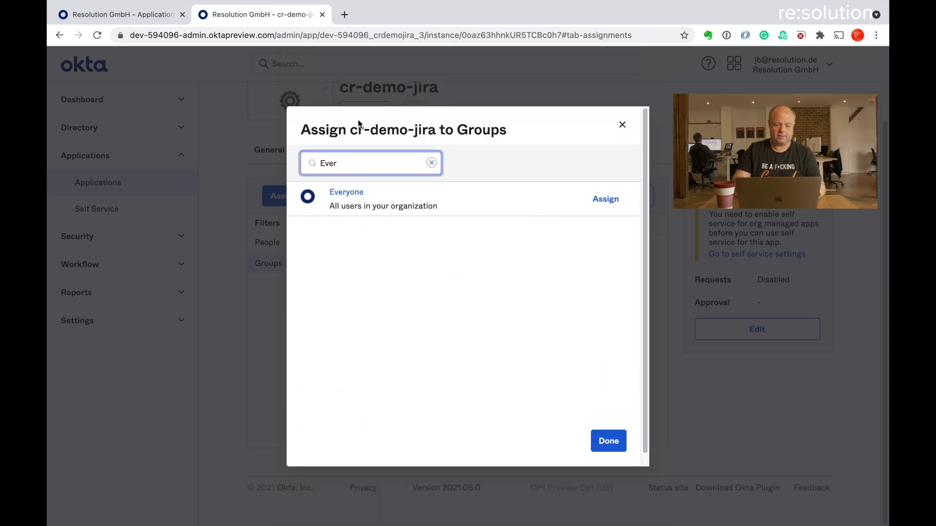
left_click(606, 200)
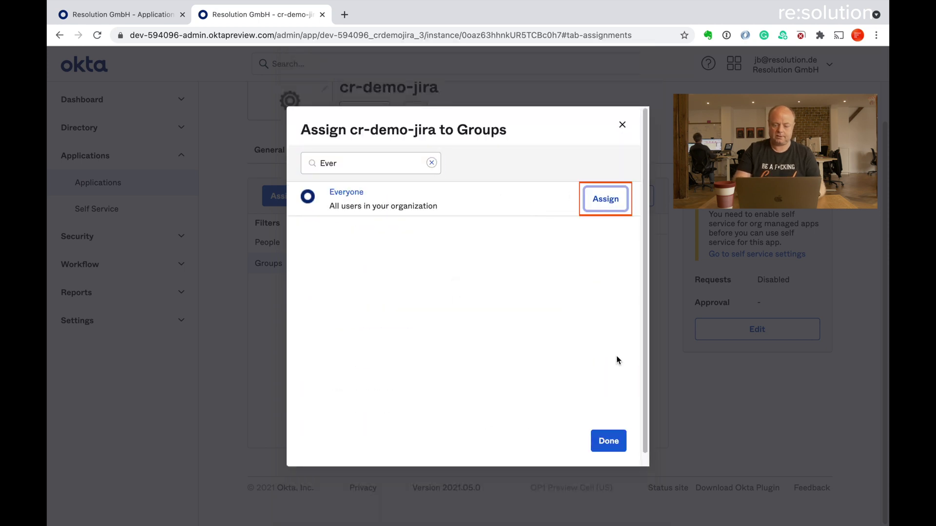
left_click(610, 442)
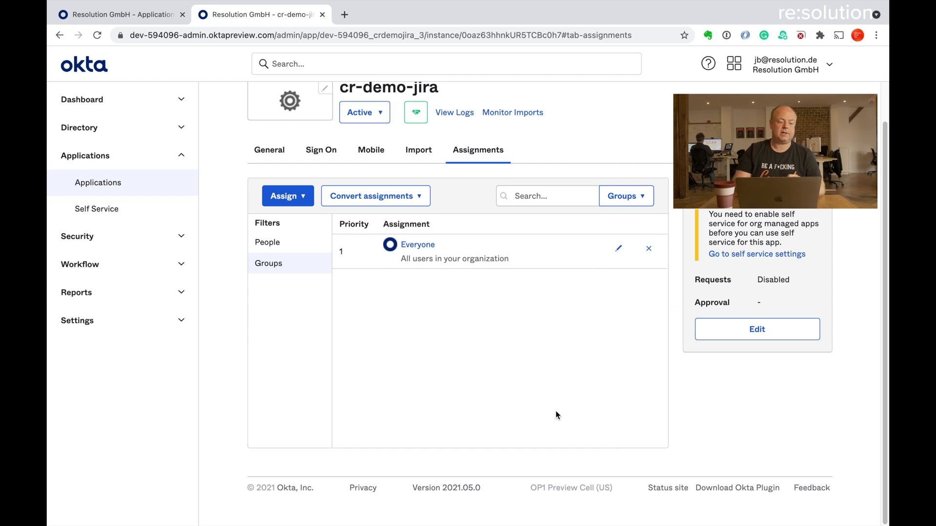
- In Jira, import Okta's IdP metadata from the pasted metadata URL and proceed to the User ID step
key("ctrl+Left")
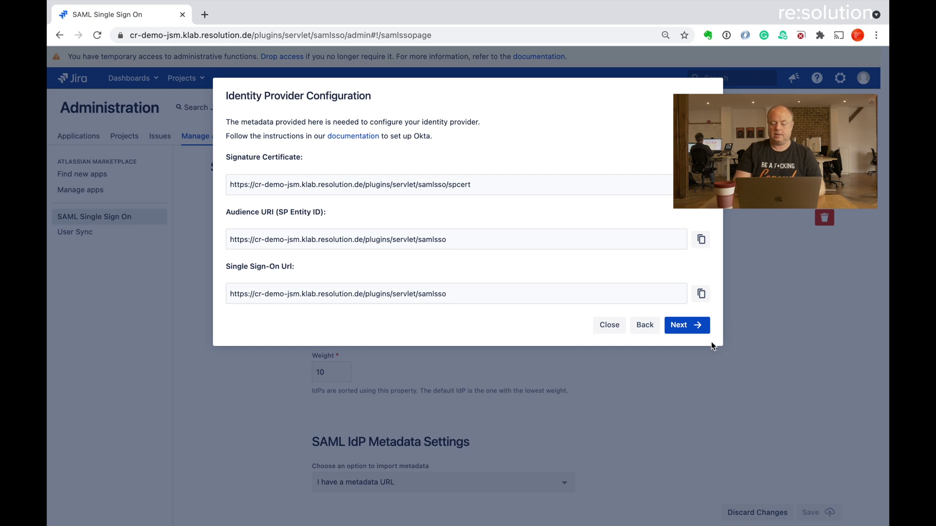
left_click(696, 325)
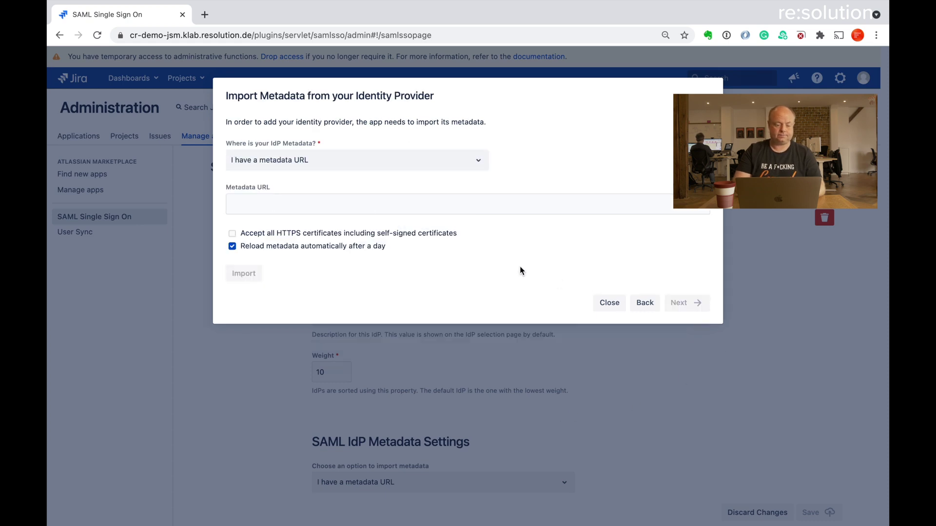
left_click(381, 207)
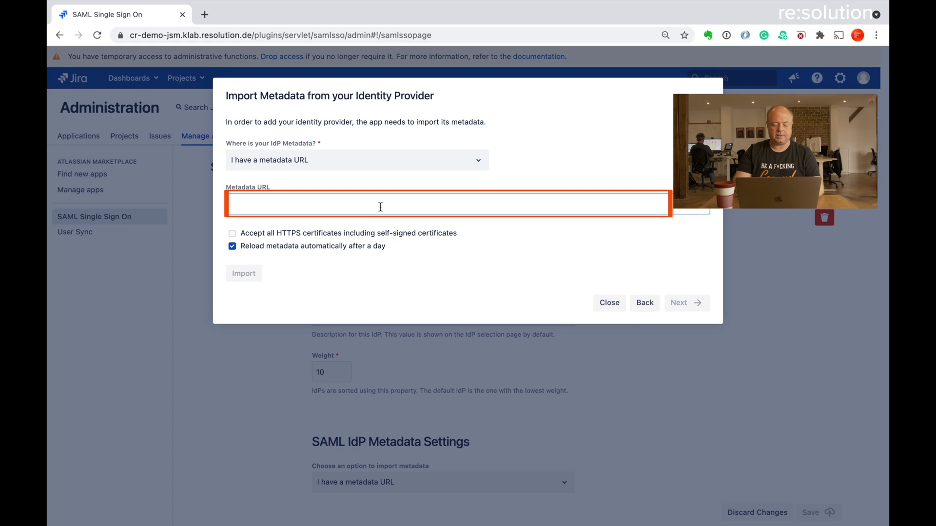
type("https://dev-594096.oktapreview.com/app/exkz63hhnjdBFCP4l0h7/sso/saml/metadata")
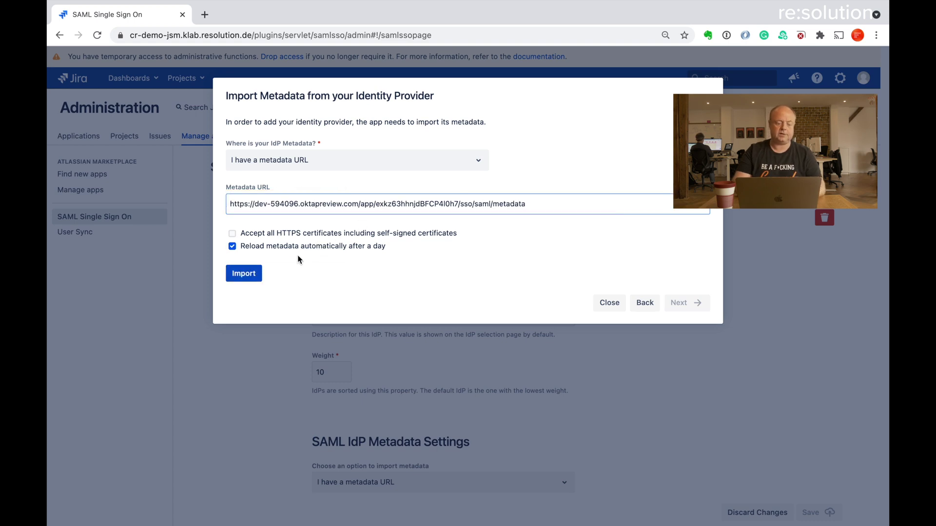
left_click(252, 274)
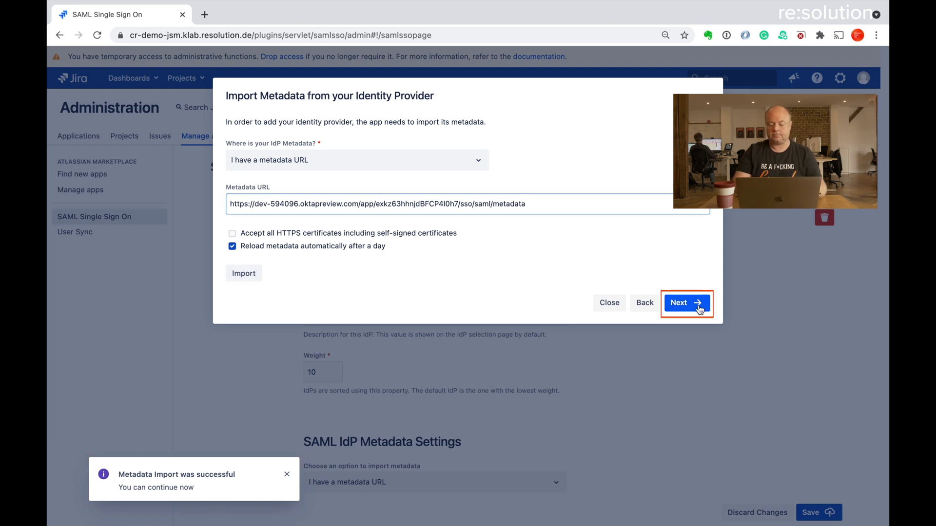
left_click(697, 303)
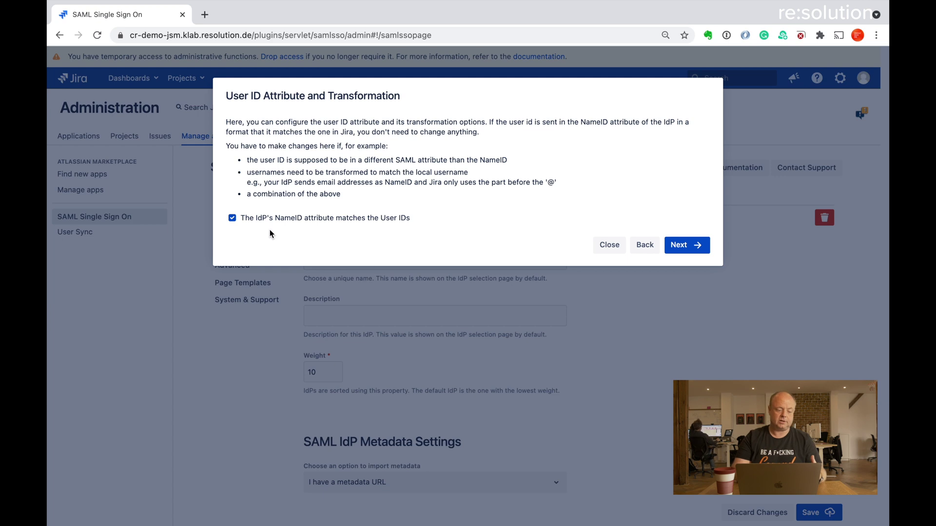
- After reviewing the attribute and transformation options, keep the IdP's NameID as the Jira User ID
left_click(232, 218)
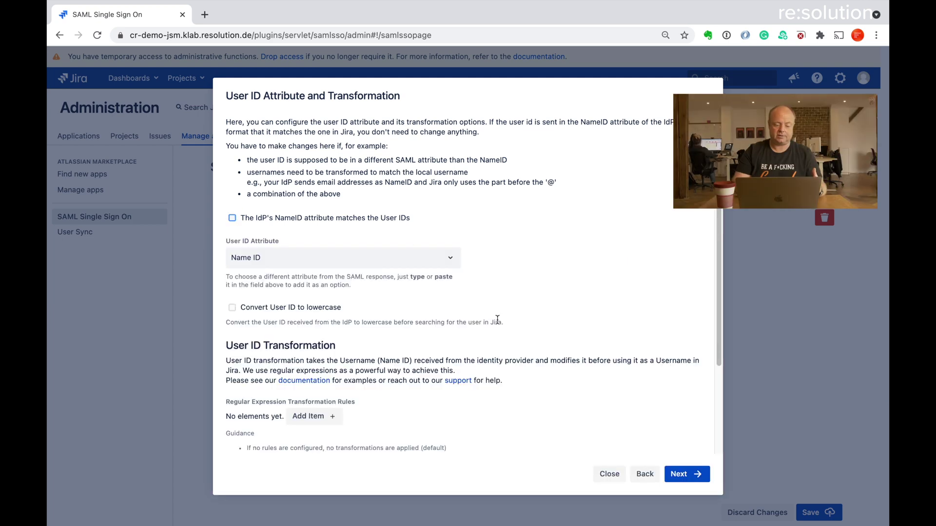
scroll(497, 320, "down", 3)
scroll(498, 323, "up", 1)
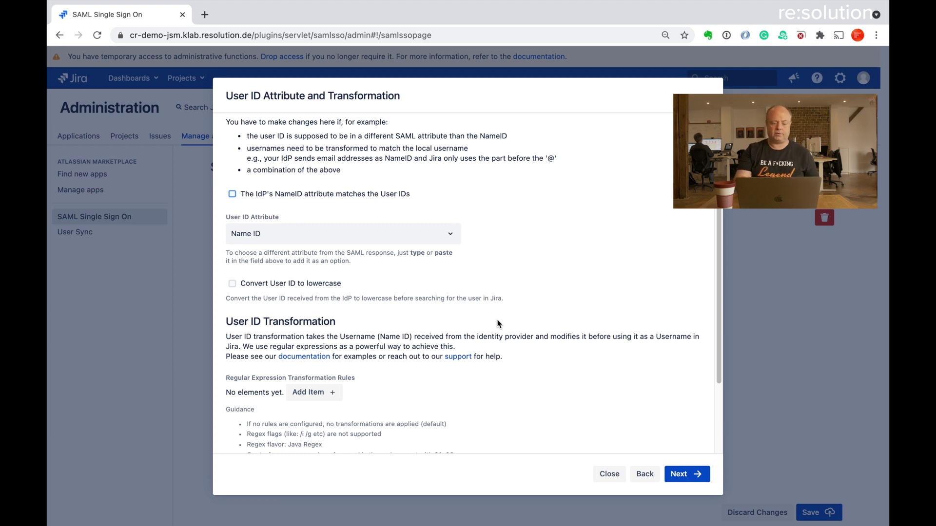
left_click(232, 194)
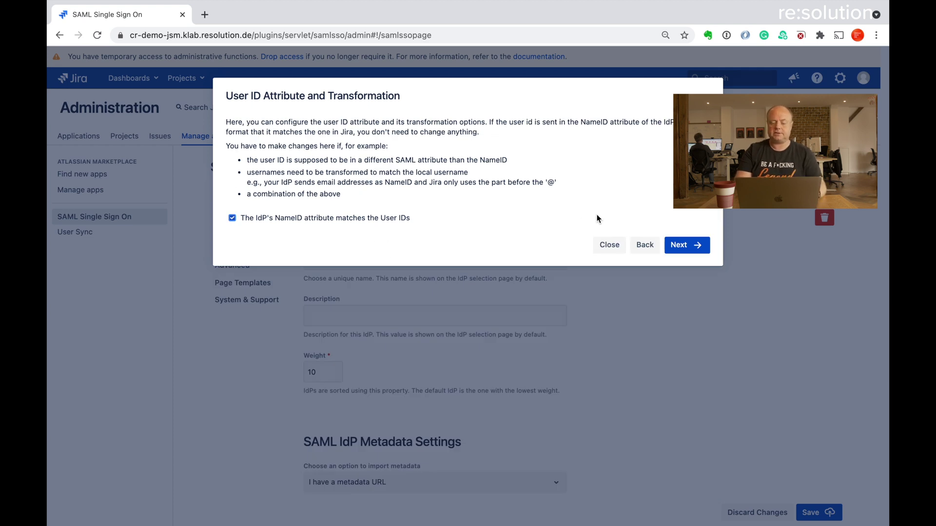
left_click(684, 245)
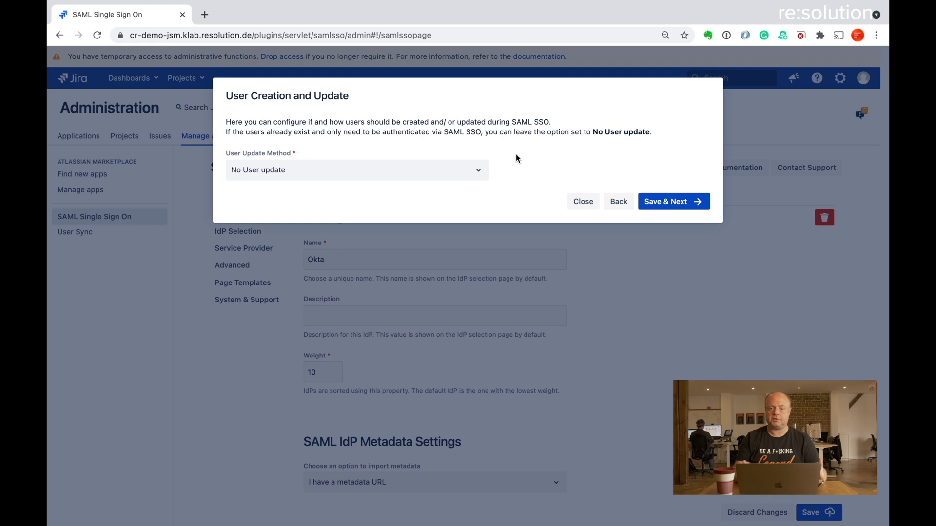
- Set User Update Method to 'Update from SAML attributes' and enable Create New Users
left_click(478, 170)
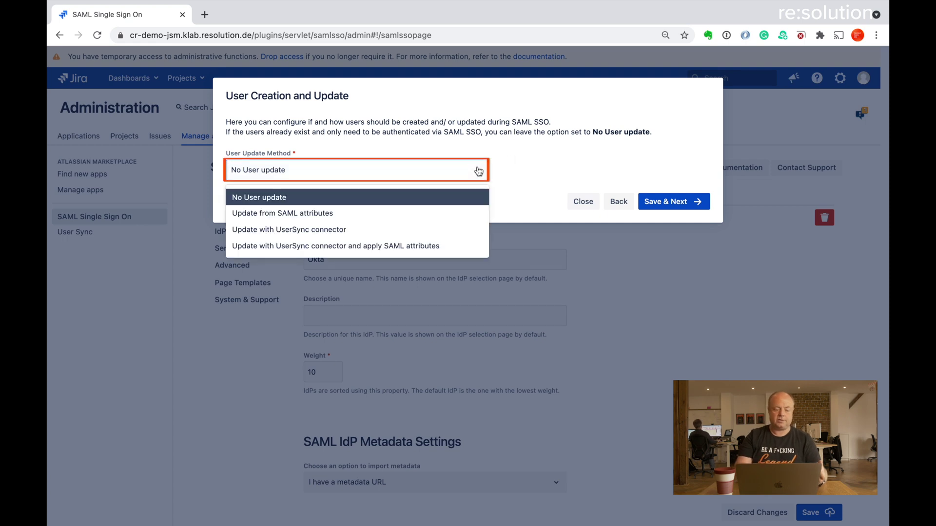
left_click(403, 213)
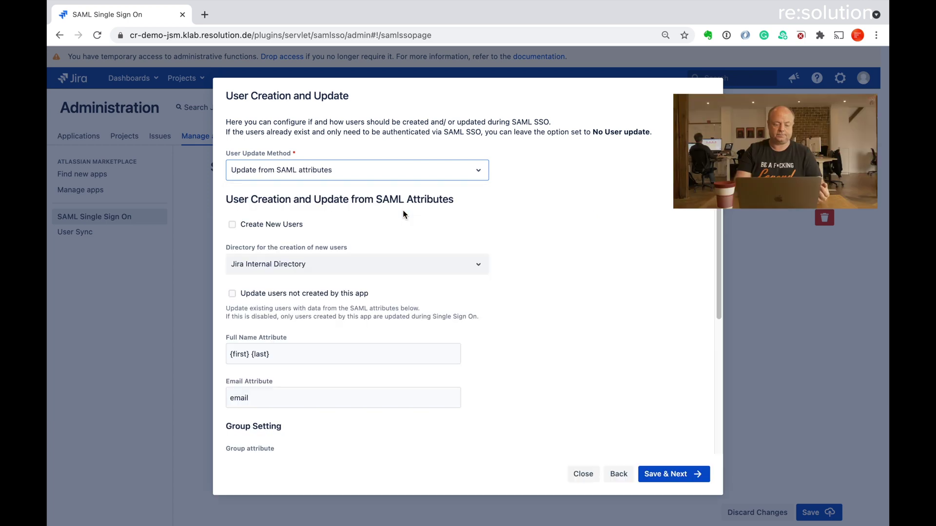
scroll(410, 218, "down", 3)
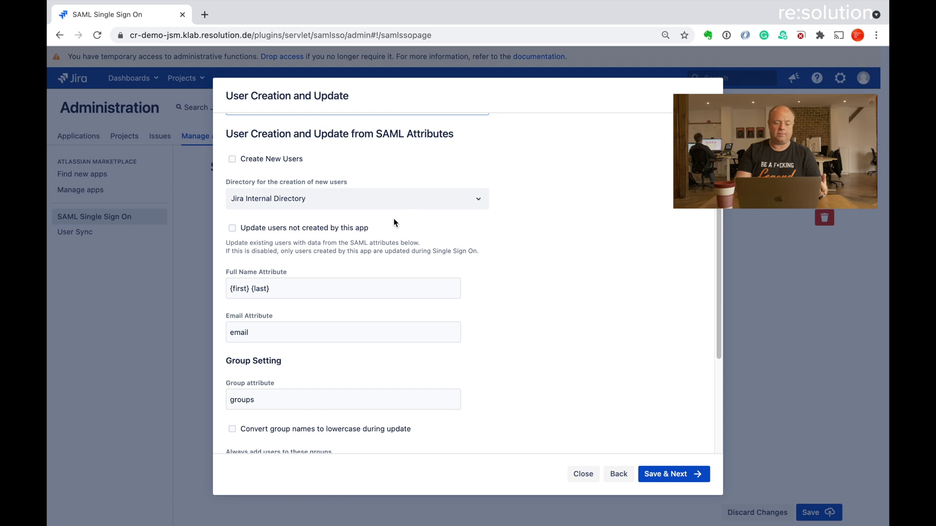
left_click(233, 159)
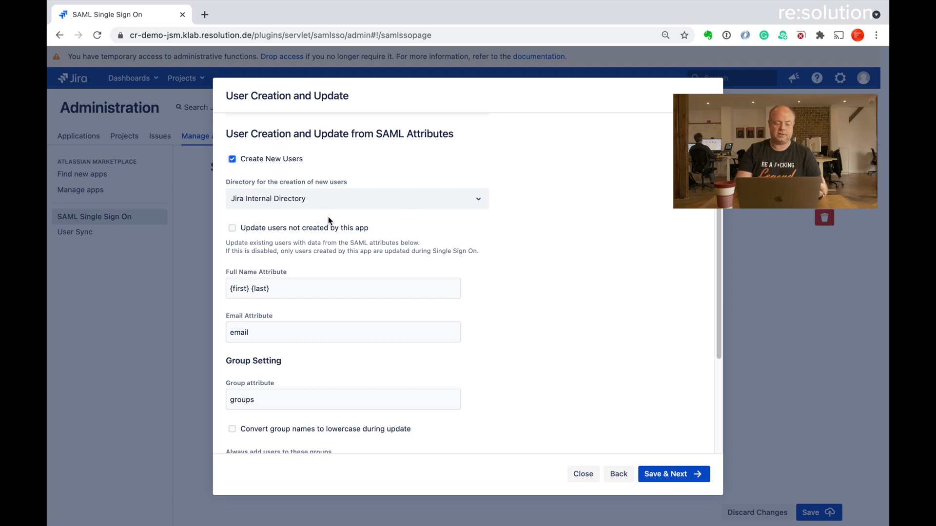
- Review the Full Name and other attribute fields, then save the user settings
scroll(329, 219, "down", 2)
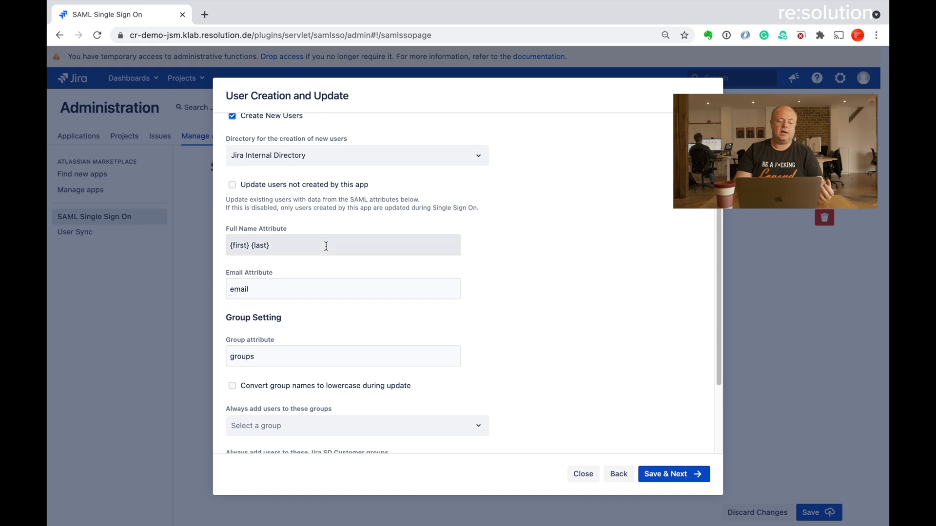
left_click(266, 247)
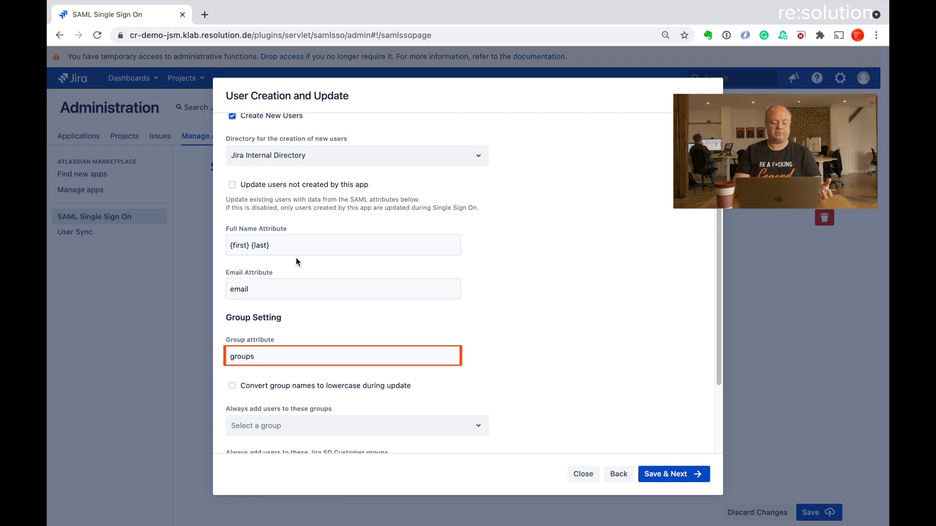
scroll(340, 336, "down", 3)
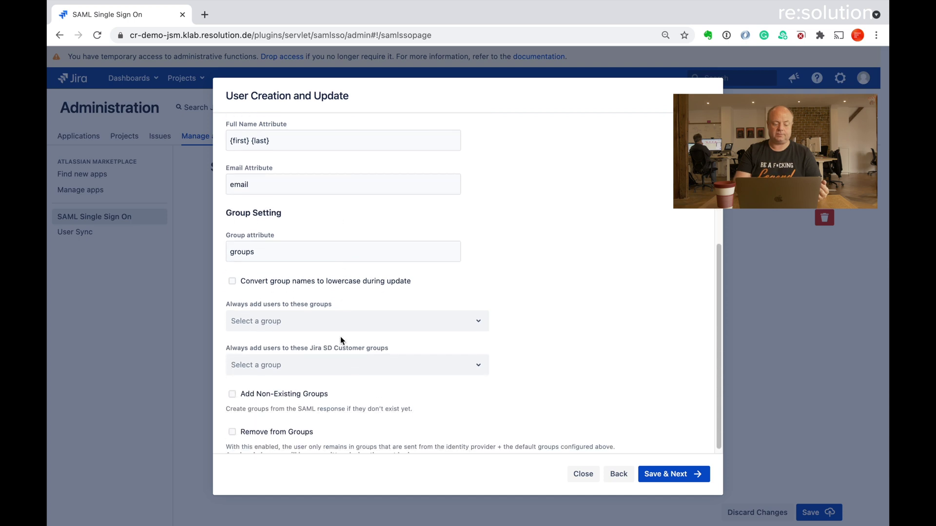
scroll(341, 337, "down", 1)
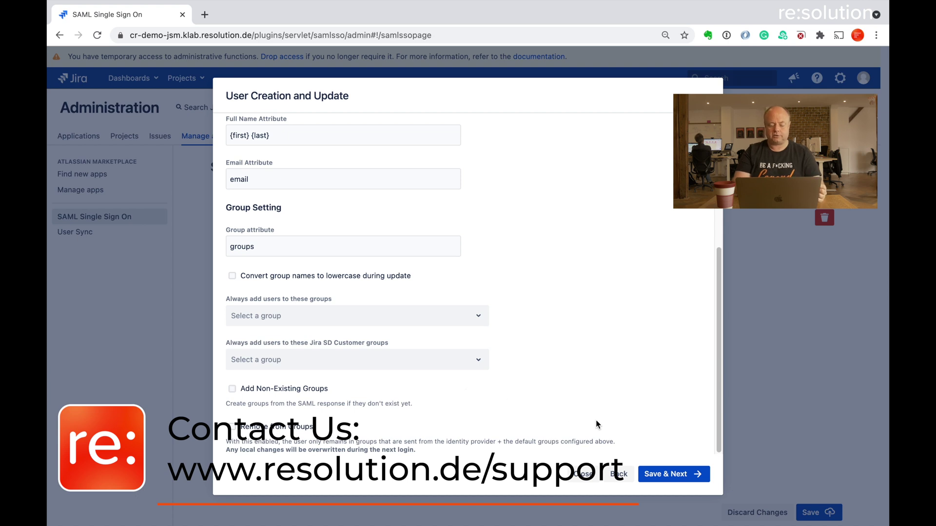
left_click(667, 478)
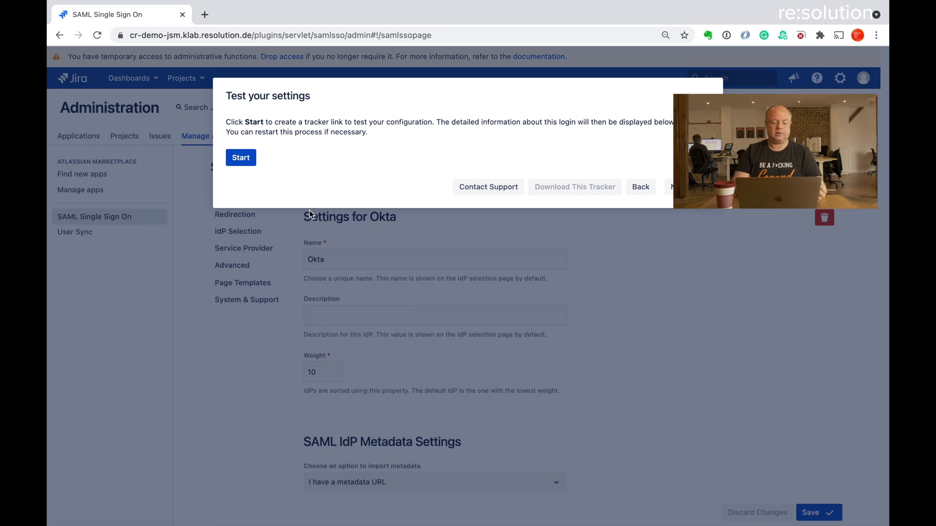
- Start test tracker KT471 and copy its tracker login URL
left_click(240, 157)
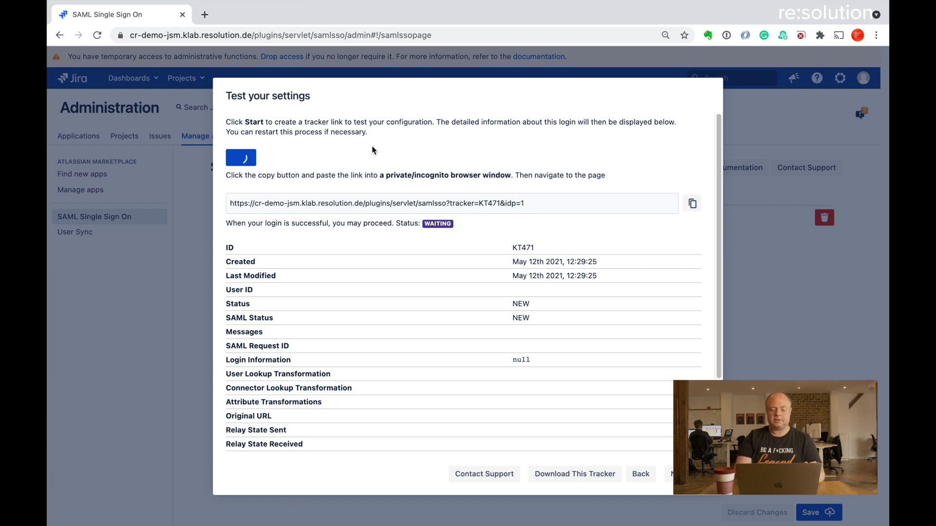
left_click(692, 205)
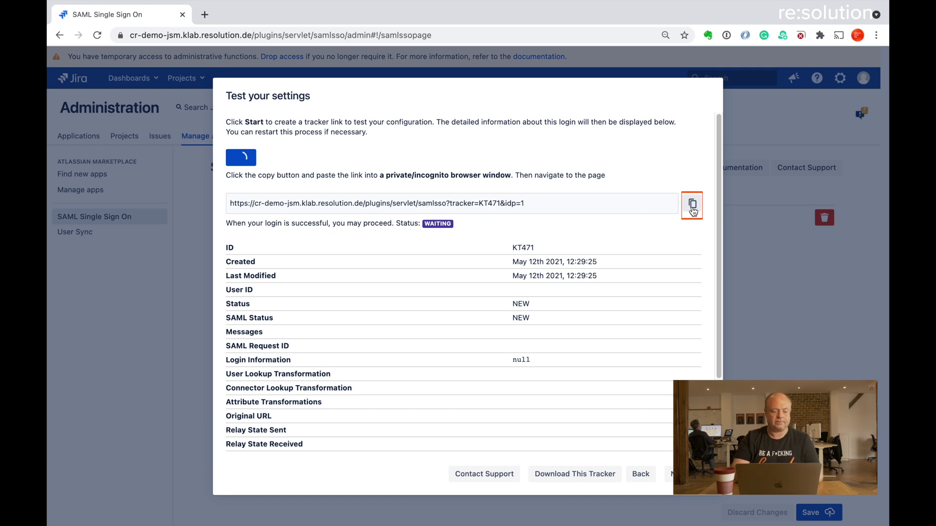
- Open a Chrome incognito window and load the copied KT471 tracker link
key("alt+space")
type("in")
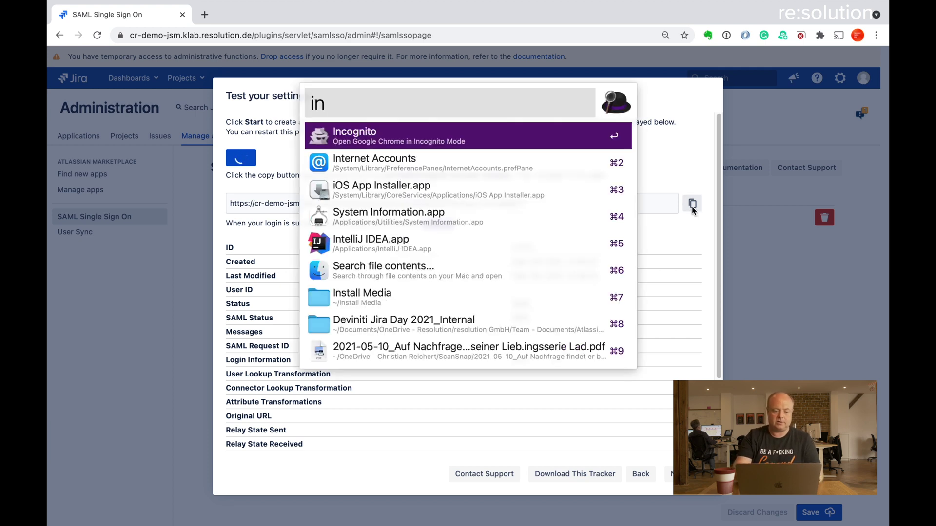
key("Return")
key("super+v")
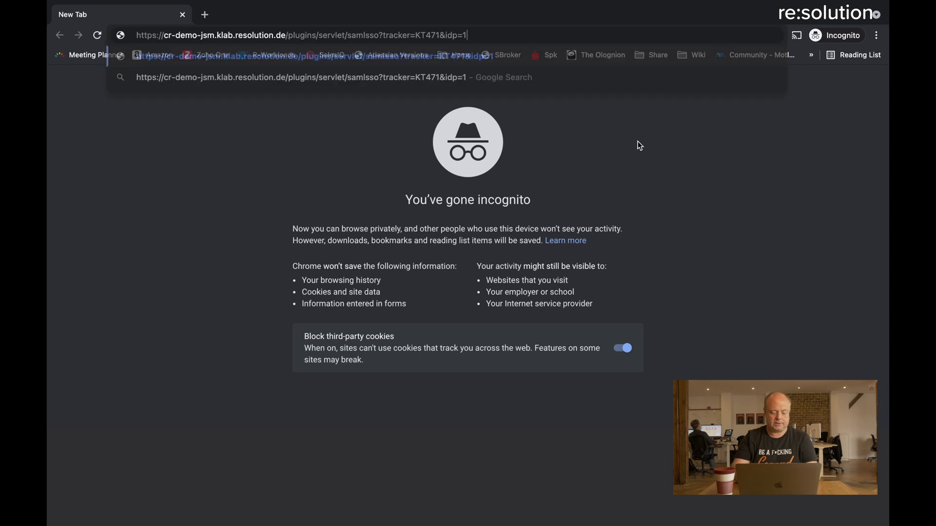
key("Return")
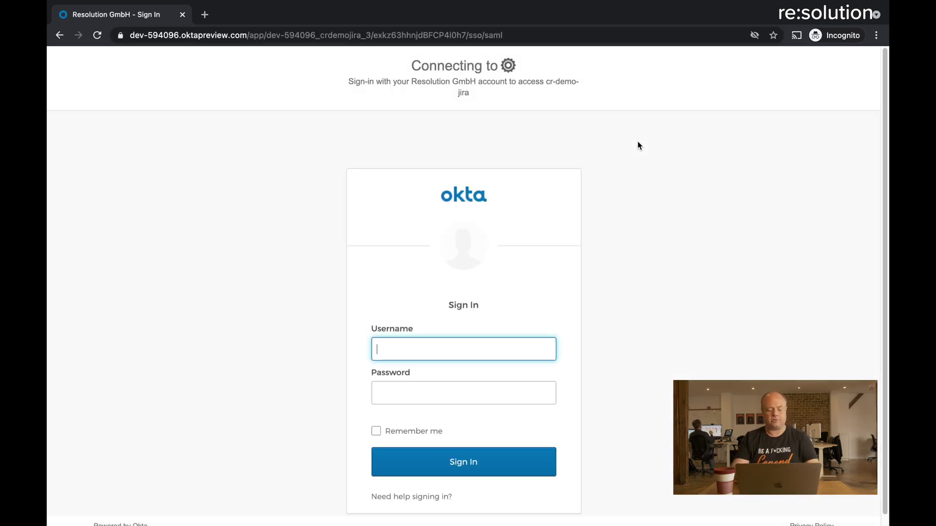
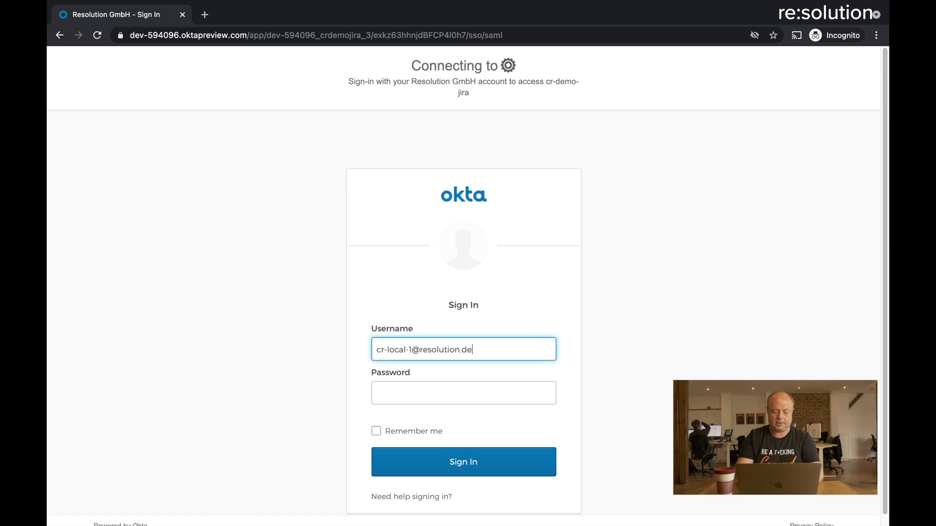
- Sign in to Okta with the test user's username and password
key("Tab")
type("•••••")
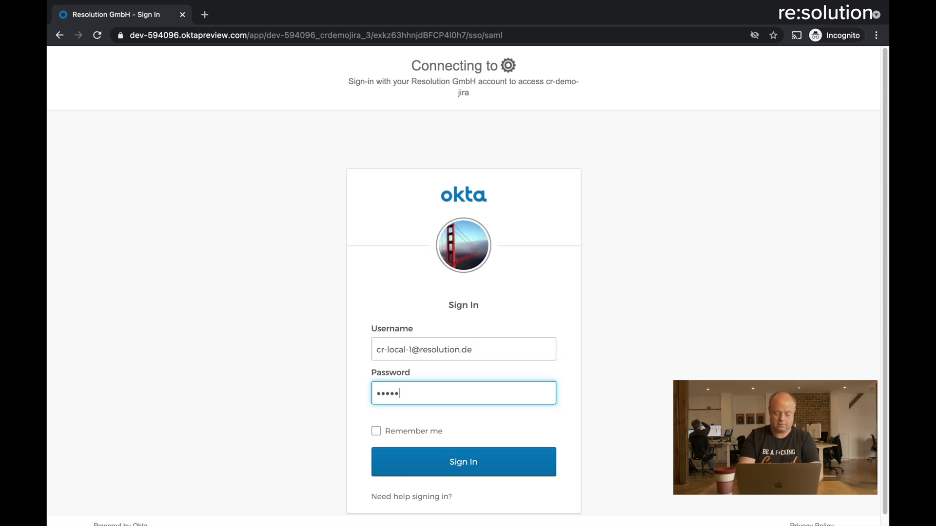
type("••••")
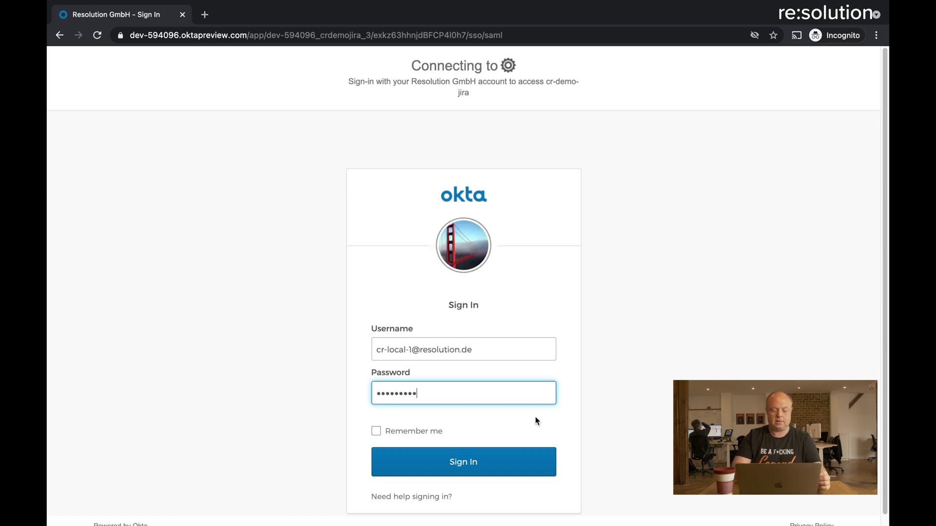
left_click(462, 464)
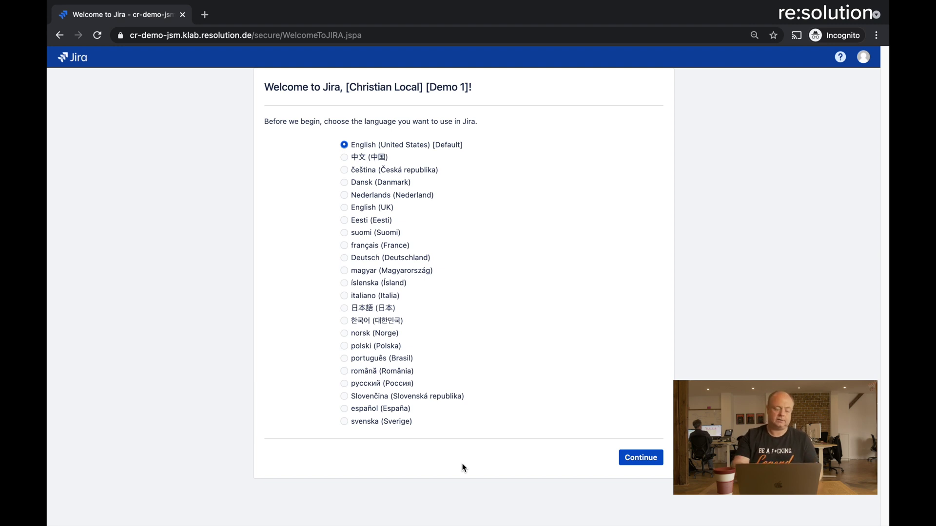
key("ctrl+Left")
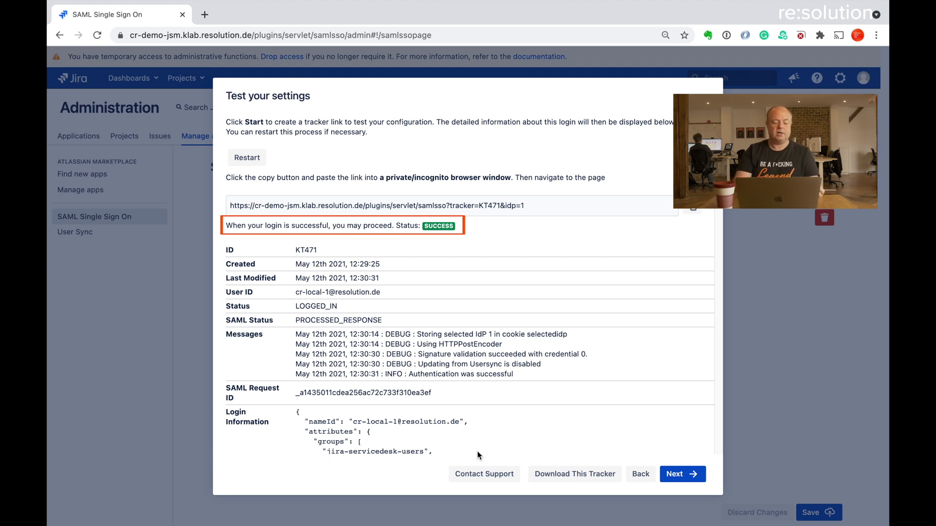
- Check the KT471 tracker details showing SUCCESS and LOGGED_IN, then go to Redirection Options
scroll(580, 403, "down", 1)
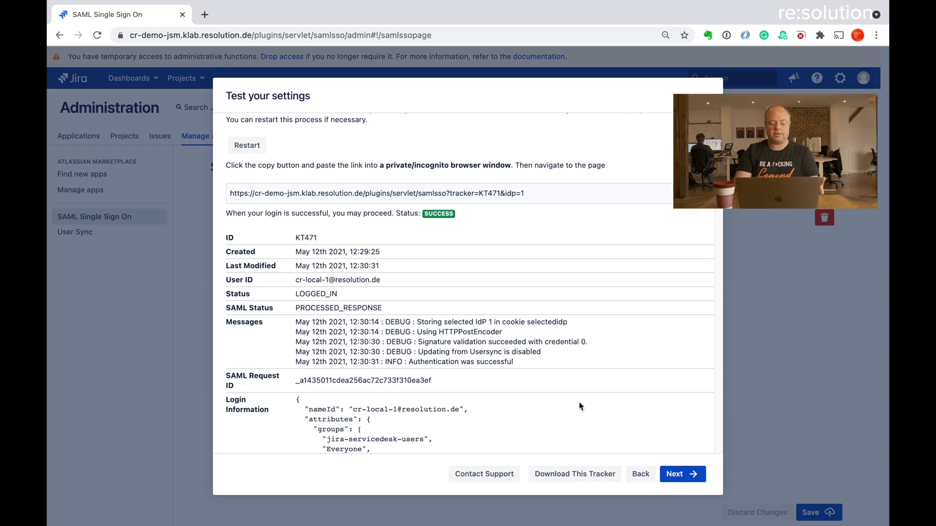
scroll(579, 406, "down", 5)
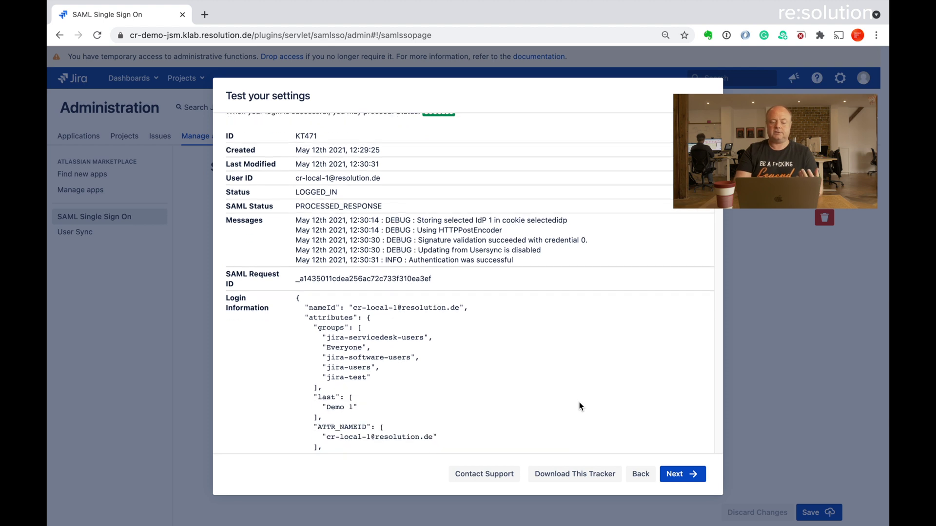
scroll(579, 406, "down", 10)
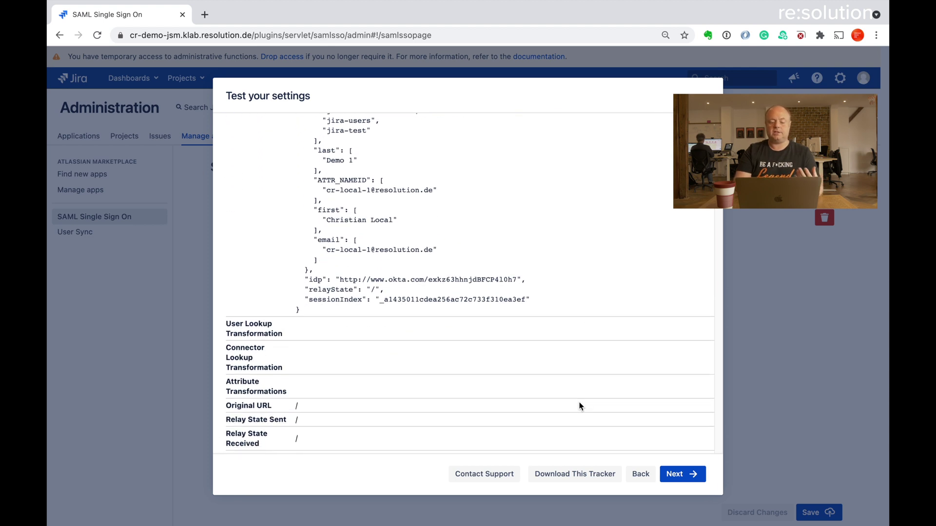
scroll(580, 406, "down", 7)
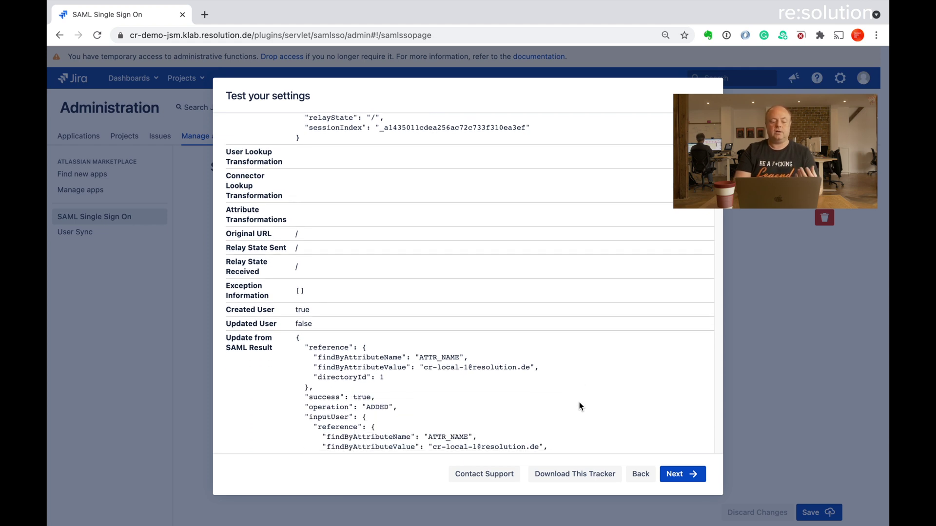
scroll(579, 406, "down", 20)
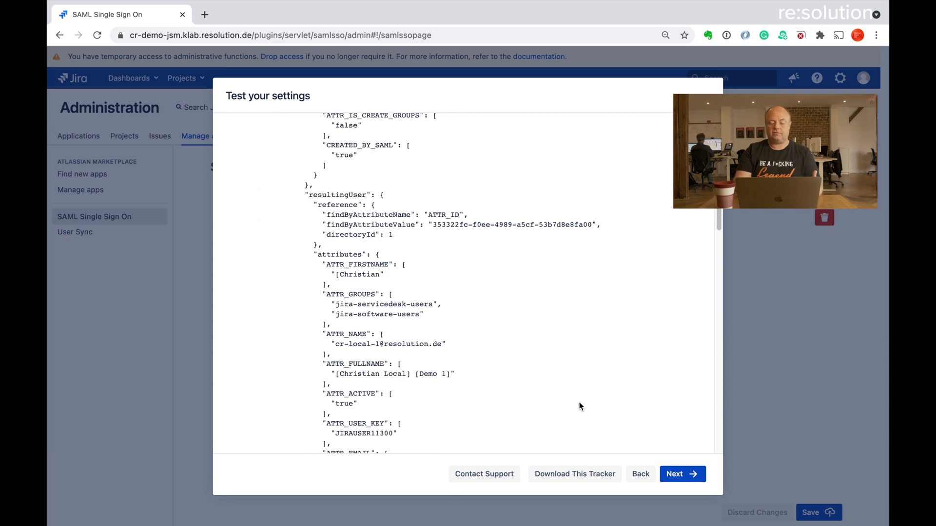
scroll(579, 406, "down", 14)
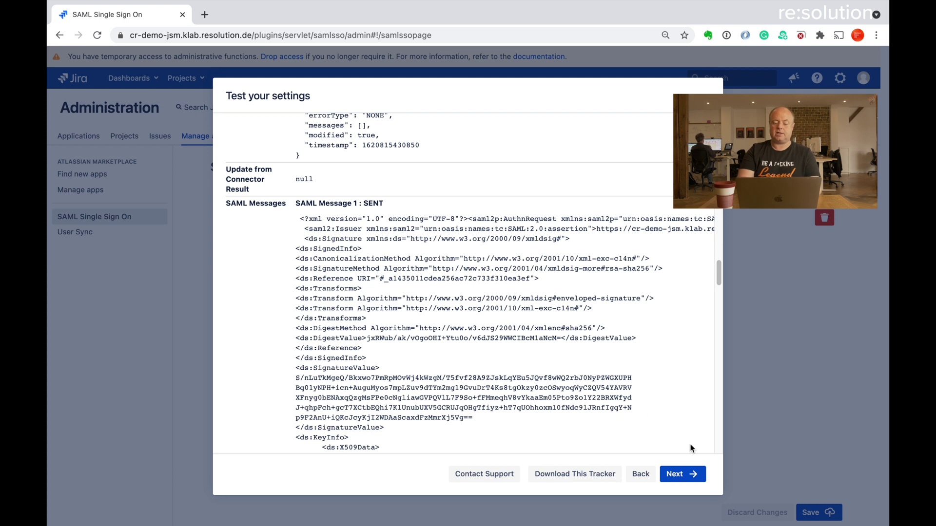
left_click(681, 475)
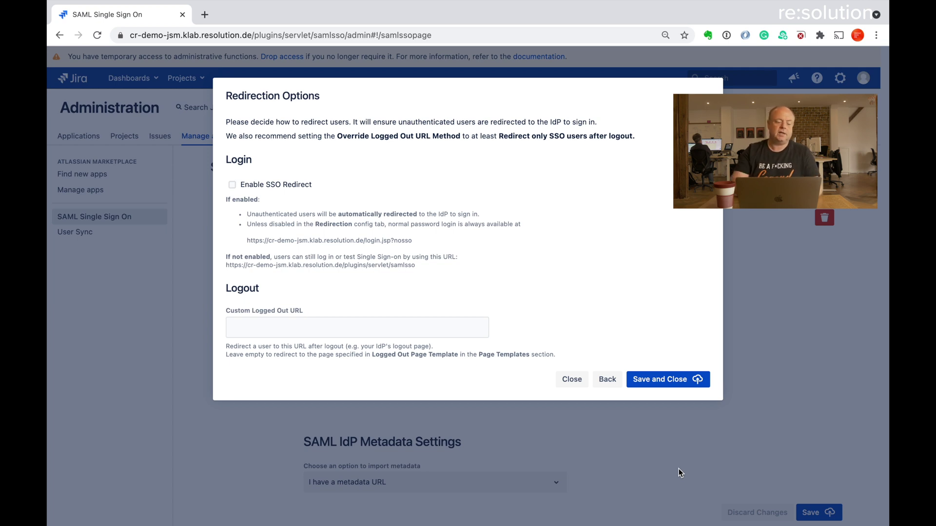
- Check Enable SSO Redirect and save and close the SAML configuration wizard
left_click(232, 184)
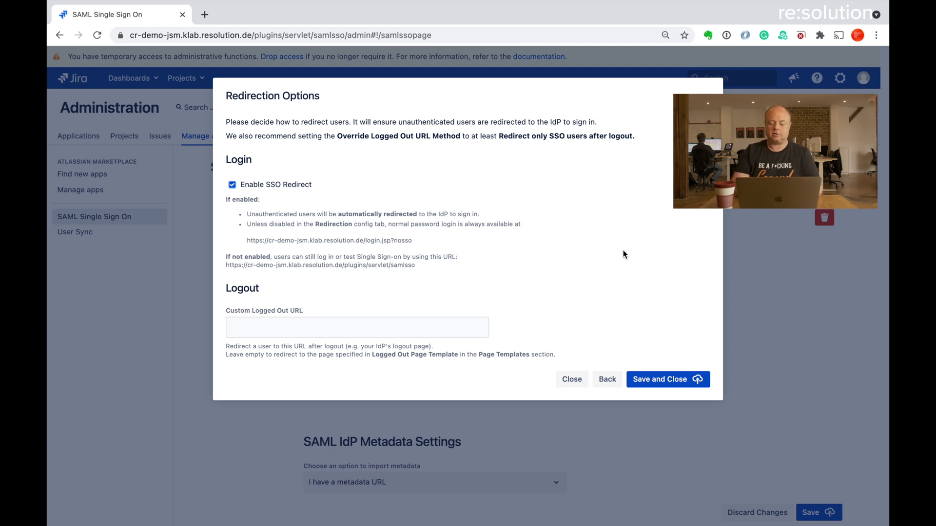
left_click(666, 382)
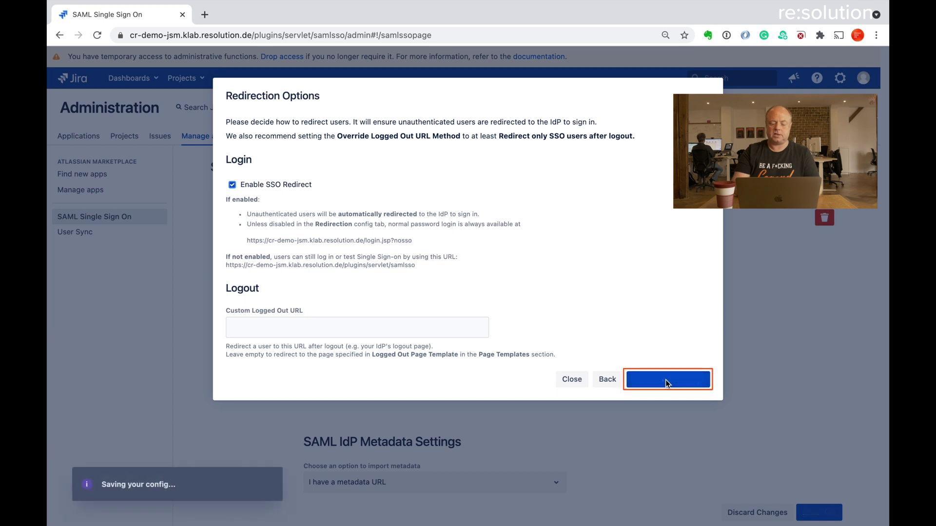